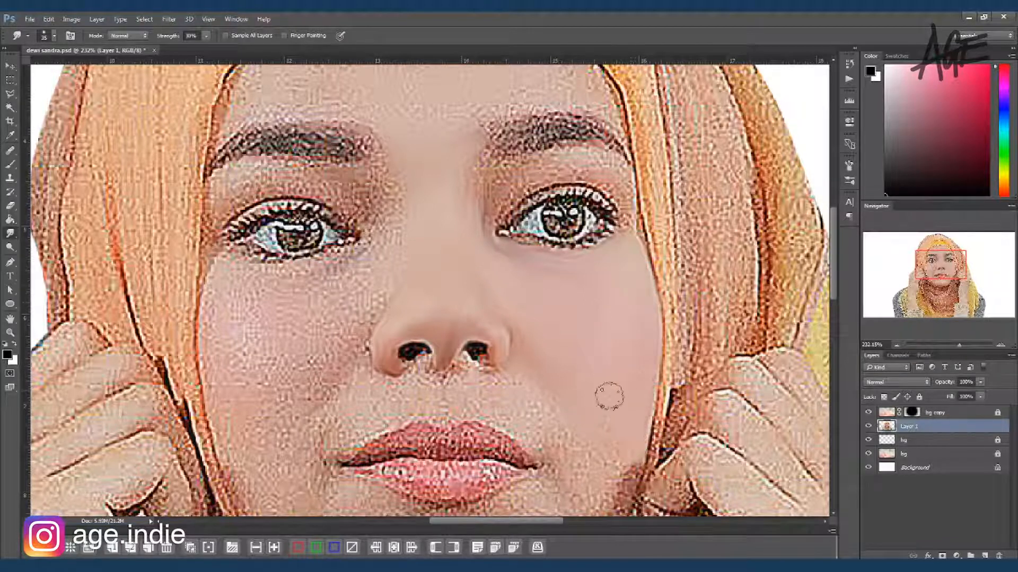
Step: Smooth the skin between the right-hand eyebrow and eye of the portrait with the Smudge tool
mouse_move(469, 208)
mouse_down()
mouse_move(486, 155)
mouse_move(522, 169)
mouse_move(486, 224)
mouse_move(525, 187)
mouse_move(568, 174)
mouse_up()
key(bracketleft)
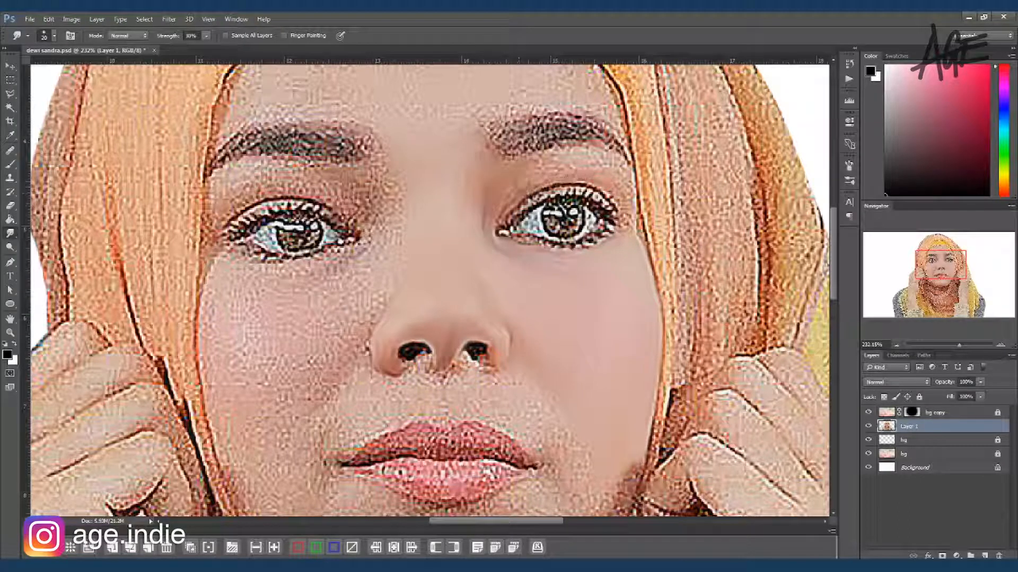
mouse_move(508, 161)
mouse_down()
mouse_move(543, 170)
mouse_move(593, 155)
mouse_move(620, 193)
mouse_move(627, 186)
mouse_move(638, 228)
mouse_up()
key(bracketleft)
Step: Smudge the right-hand eye's white, iris, lashes and lower lid to blend away the grain, using a small brush
key(bracketleft)
mouse_move(519, 233)
mouse_down()
mouse_move(501, 231)
mouse_move(523, 227)
mouse_up()
key(bracketleft)
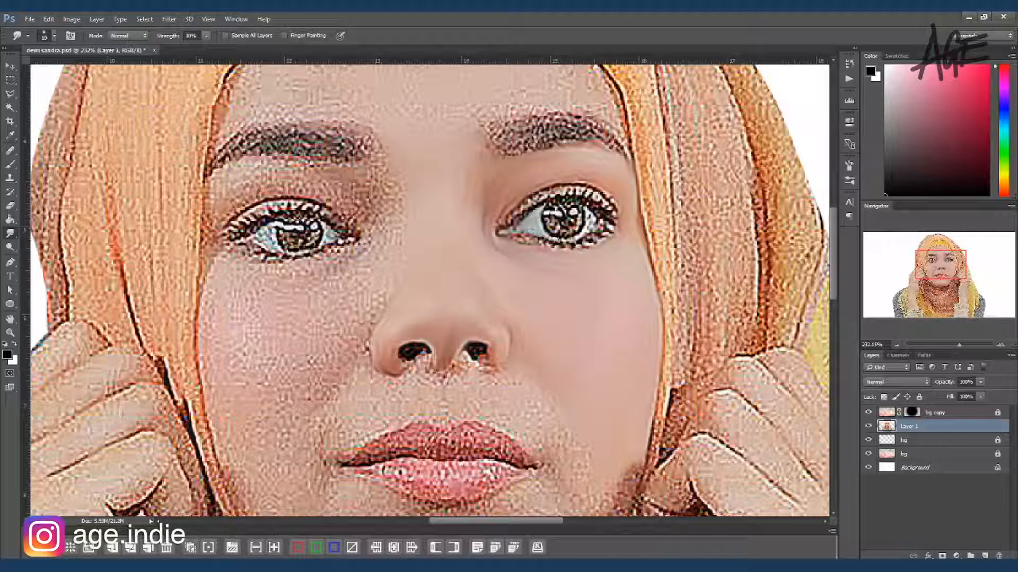
mouse_move(598, 222)
mouse_down()
mouse_move(570, 231)
mouse_move(575, 211)
mouse_up()
key(bracketright)
mouse_move(544, 242)
mouse_down()
mouse_move(508, 240)
mouse_move(565, 248)
mouse_move(608, 217)
mouse_up()
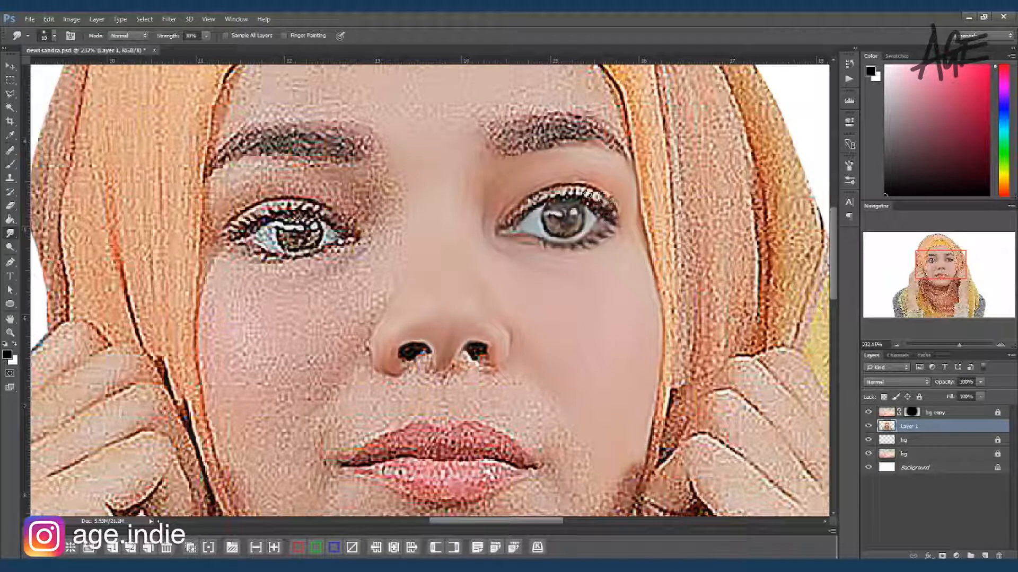
drag(557, 186, 599, 189)
mouse_move(513, 227)
mouse_down()
mouse_move(547, 179)
mouse_move(541, 189)
mouse_move(597, 190)
mouse_move(616, 217)
mouse_up()
key(bracketleft)
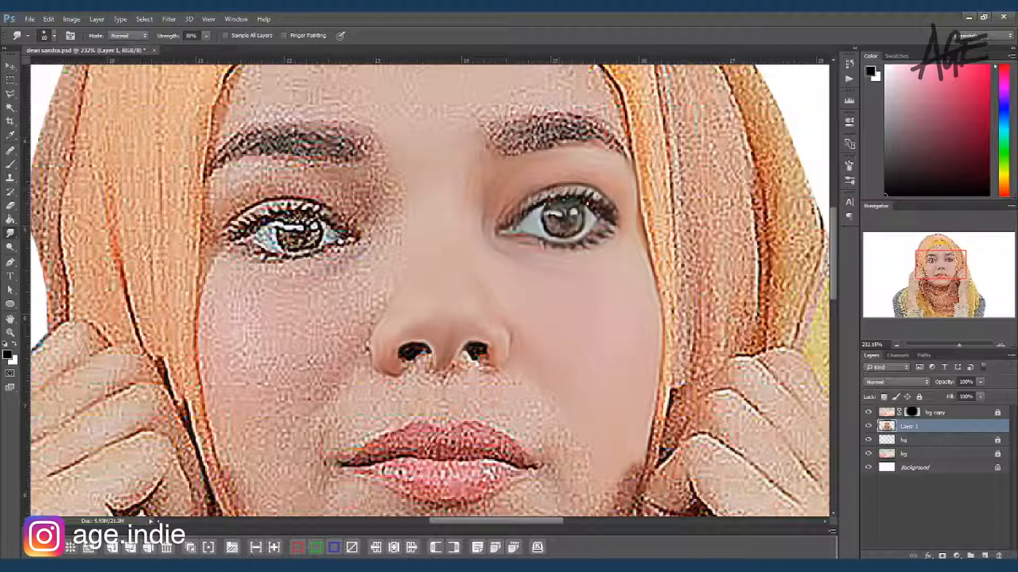
drag(508, 247, 528, 253)
Step: Smudge the upper eyelid skin of the portrait's left-hand eye smooth
mouse_move(584, 347)
mouse_down()
mouse_move(578, 313)
mouse_move(577, 328)
mouse_move(599, 325)
mouse_up()
drag(495, 232, 552, 289)
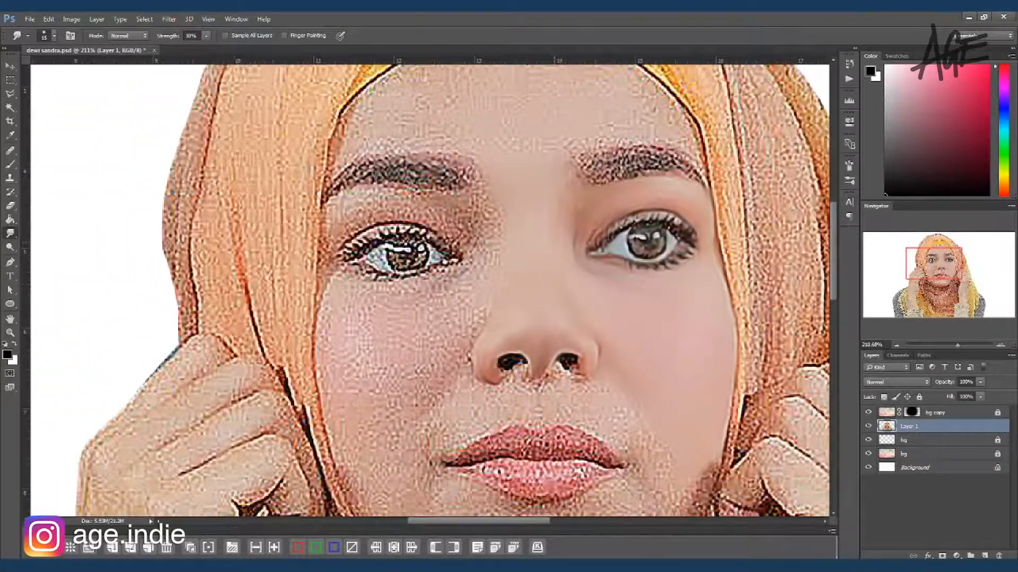
mouse_move(341, 215)
mouse_down()
mouse_move(333, 210)
mouse_move(329, 228)
mouse_move(388, 217)
mouse_move(344, 245)
mouse_move(433, 227)
mouse_move(462, 241)
mouse_up()
key(bracketleft)
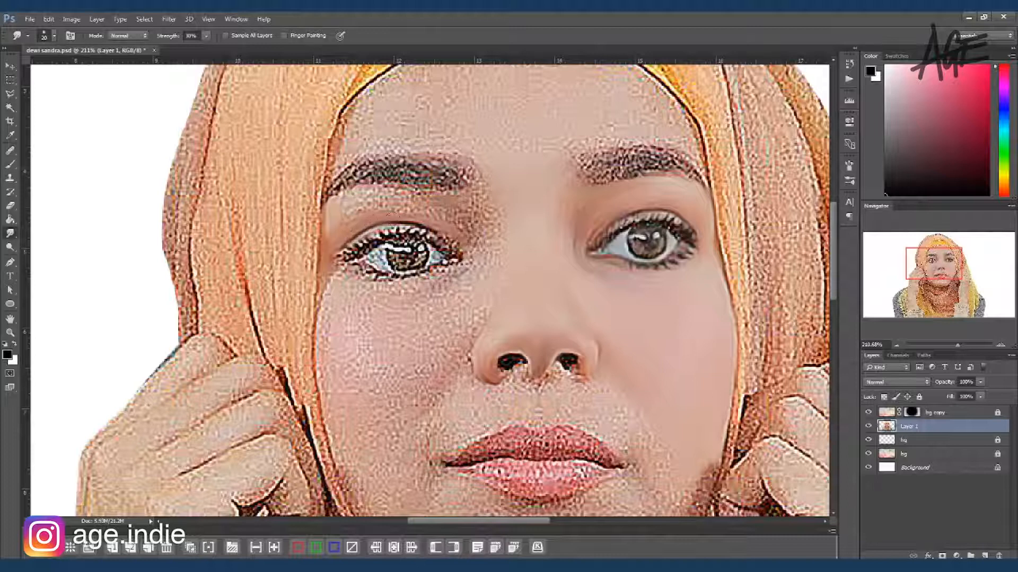
Step: Smooth the left-hand eye's inner corner and under-eye area and the cheek beneath it with a larger Smudge brush
key(bracketright)
key(bracketright)
mouse_move(352, 210)
mouse_down()
mouse_move(412, 194)
mouse_move(422, 209)
mouse_move(337, 223)
mouse_move(444, 217)
mouse_move(423, 200)
mouse_move(485, 189)
mouse_move(471, 225)
mouse_move(416, 207)
mouse_move(477, 241)
mouse_move(474, 229)
mouse_move(497, 218)
mouse_move(458, 234)
mouse_move(487, 256)
mouse_move(486, 280)
mouse_move(489, 253)
mouse_move(450, 283)
mouse_move(464, 268)
mouse_move(403, 290)
mouse_move(344, 279)
mouse_move(325, 255)
mouse_move(326, 285)
mouse_move(339, 282)
mouse_move(374, 309)
mouse_move(462, 286)
mouse_up()
key(bracketright)
key(bracketleft)
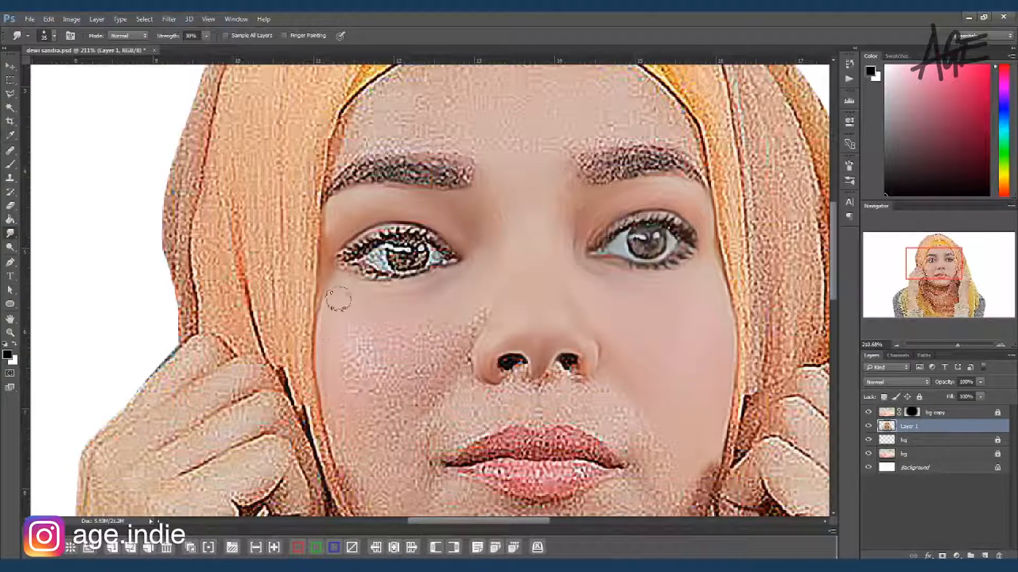
mouse_move(354, 335)
mouse_down()
mouse_move(344, 448)
mouse_move(358, 393)
mouse_move(378, 366)
mouse_move(424, 357)
mouse_move(491, 287)
mouse_move(441, 396)
mouse_move(392, 451)
mouse_move(447, 364)
mouse_move(381, 382)
mouse_move(404, 401)
mouse_move(359, 439)
mouse_move(385, 427)
mouse_move(479, 423)
mouse_up()
key(bracketright)
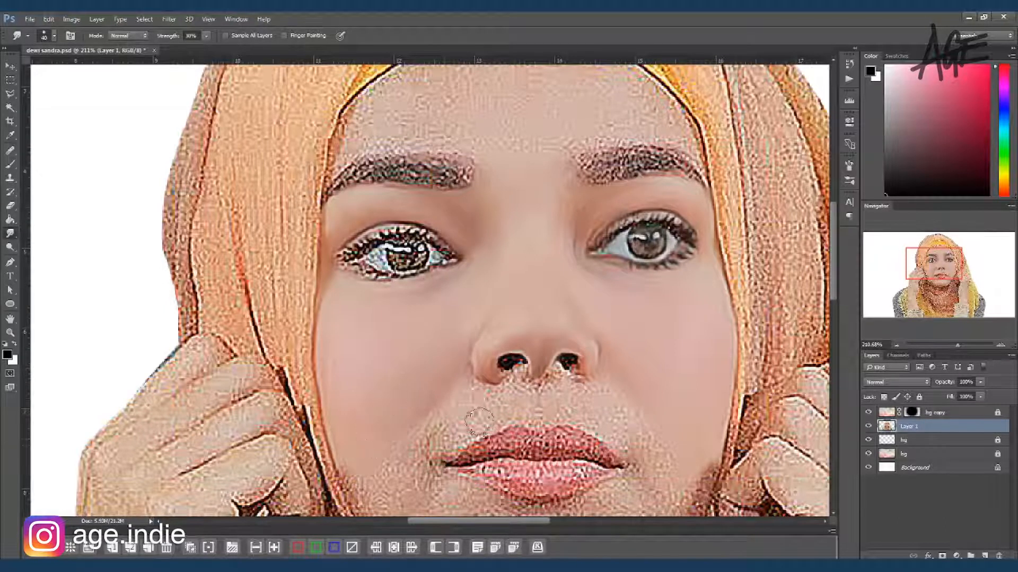
Step: Smudge the white, lashes and iris of the left-hand eye with a small brush
key(bracketleft)
key(bracketleft)
key(bracketleft)
key(bracketleft)
key(bracketleft)
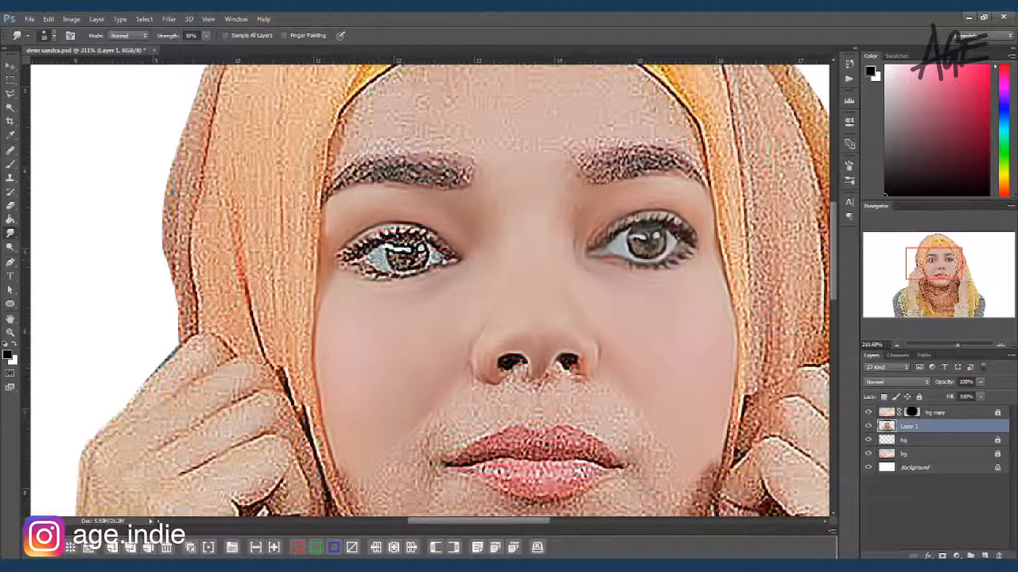
key(bracketright)
drag(348, 257, 368, 264)
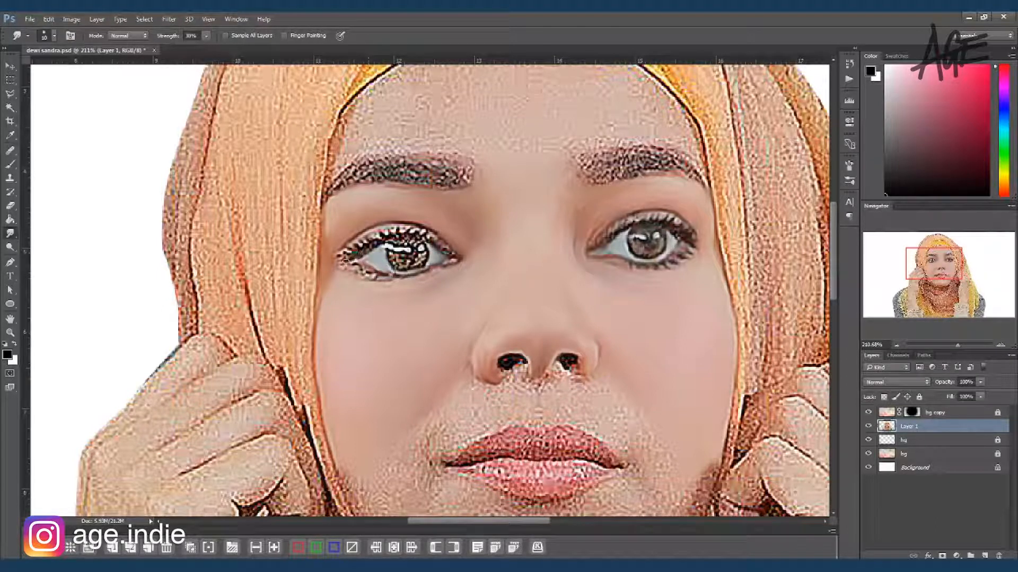
drag(408, 234, 454, 255)
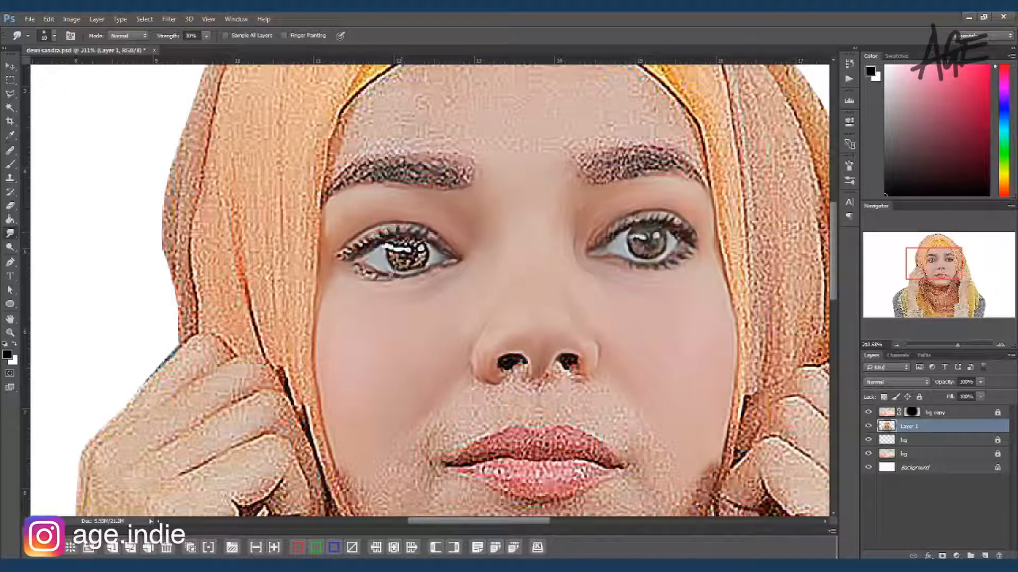
drag(356, 248, 337, 259)
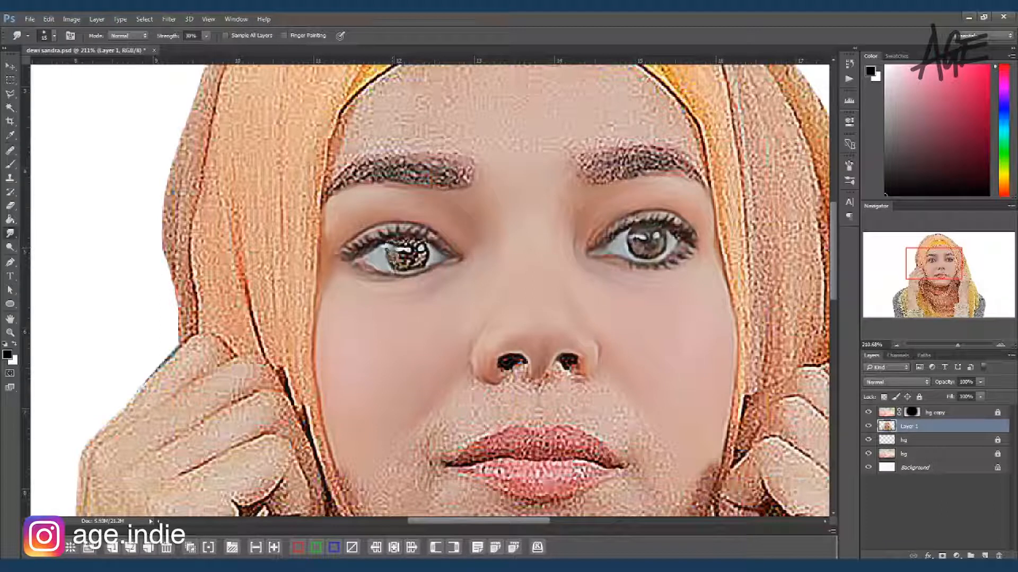
drag(417, 247, 407, 247)
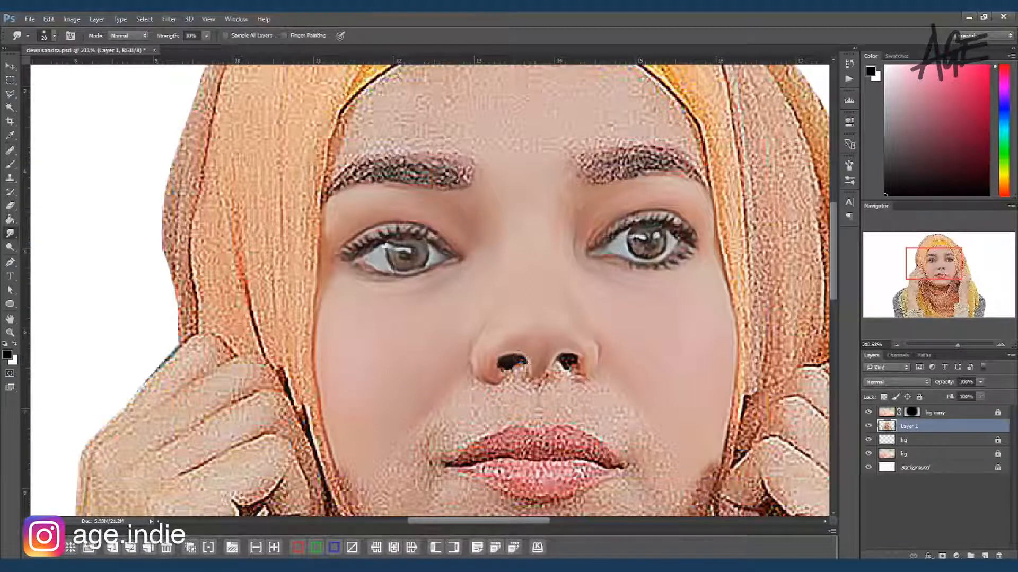
Step: Smudge the nostrils and the skin between the nose and upper lip smooth
mouse_move(517, 366)
mouse_down()
mouse_move(522, 388)
mouse_move(558, 368)
mouse_move(468, 386)
mouse_move(461, 411)
mouse_move(502, 408)
mouse_move(508, 324)
mouse_move(491, 299)
mouse_up()
drag(488, 391, 466, 369)
mouse_move(423, 305)
mouse_down()
mouse_move(446, 305)
mouse_move(432, 319)
mouse_move(459, 310)
mouse_move(451, 302)
mouse_up()
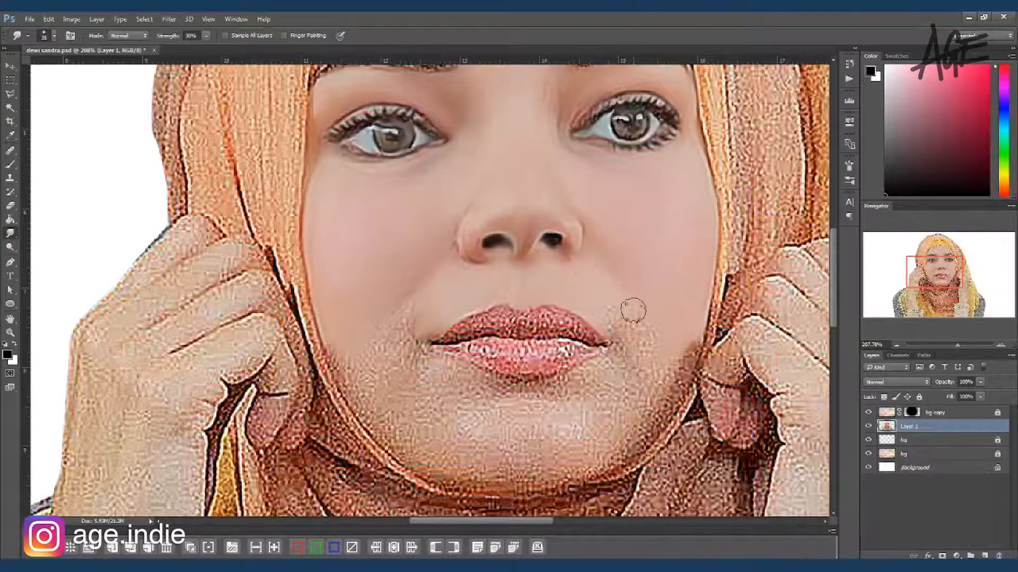
Step: Smooth the skin around the mouth corners and along both sides of the jawline with the Smudge tool
mouse_move(620, 346)
mouse_down()
mouse_move(609, 326)
mouse_move(638, 332)
mouse_move(611, 304)
mouse_move(656, 358)
mouse_move(698, 315)
mouse_up()
key(])
mouse_move(671, 367)
mouse_down()
mouse_move(655, 406)
mouse_move(599, 471)
mouse_up()
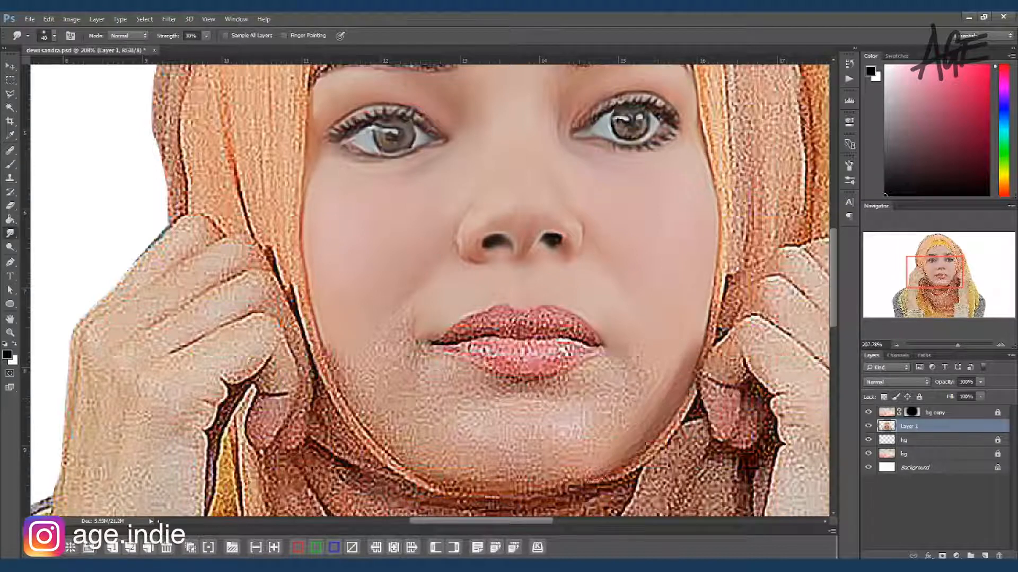
mouse_move(660, 363)
mouse_down()
mouse_move(644, 407)
mouse_move(564, 472)
mouse_up()
mouse_move(334, 347)
mouse_down()
mouse_move(380, 423)
mouse_move(373, 414)
mouse_move(432, 465)
mouse_move(551, 480)
mouse_up()
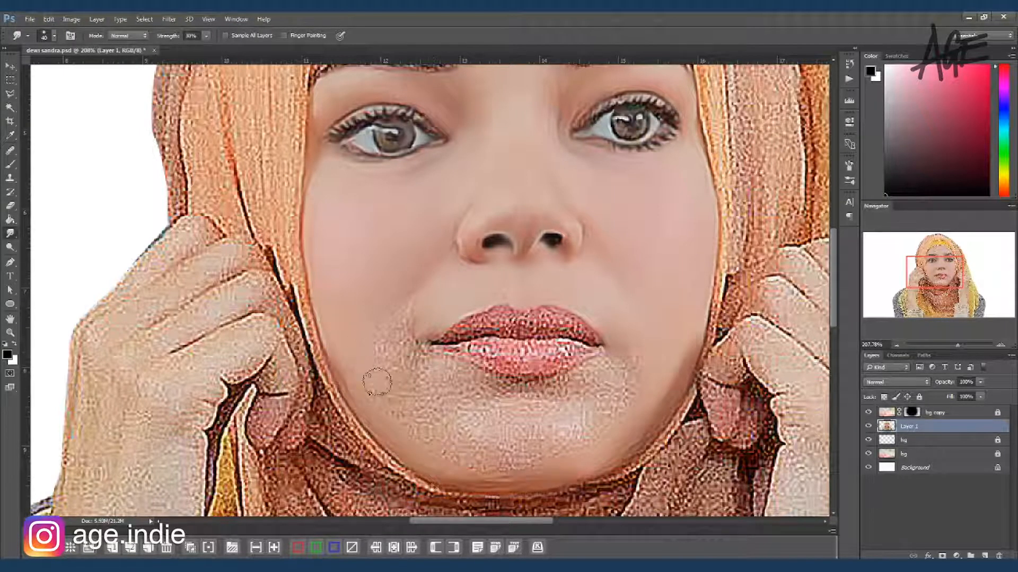
mouse_move(383, 340)
mouse_down()
mouse_move(406, 354)
mouse_move(397, 412)
mouse_move(409, 311)
mouse_up()
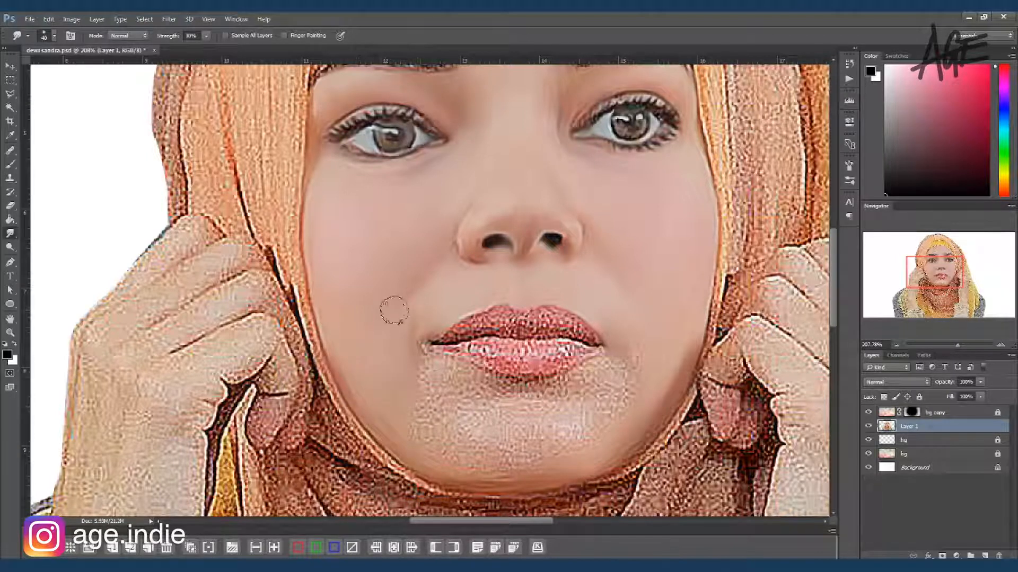
Step: Smudge the skin below the lower lip and across the chin smooth
key(bracketleft)
mouse_move(422, 361)
mouse_down()
mouse_move(463, 374)
mouse_move(420, 391)
mouse_move(393, 426)
mouse_move(480, 466)
mouse_up()
key(bracketright)
mouse_move(557, 456)
mouse_down()
mouse_move(448, 411)
mouse_move(520, 406)
mouse_move(480, 408)
mouse_move(467, 396)
mouse_move(482, 432)
mouse_move(601, 423)
mouse_move(562, 433)
mouse_move(636, 381)
mouse_move(633, 354)
mouse_move(609, 370)
mouse_move(505, 388)
mouse_move(561, 416)
mouse_move(590, 404)
mouse_move(603, 384)
mouse_up()
key(bracketleft)
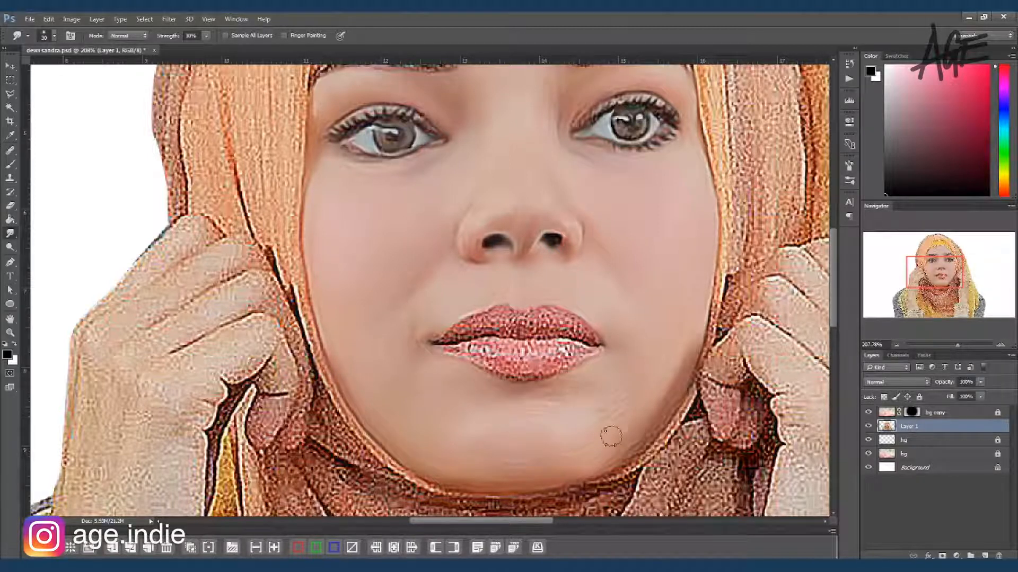
Step: Smudge the upper and lower lips with a small brush, blending the grain and the glossy highlights
key(bracketleft)
key(bracketleft)
mouse_move(439, 340)
mouse_down()
mouse_move(489, 311)
mouse_move(476, 322)
mouse_up()
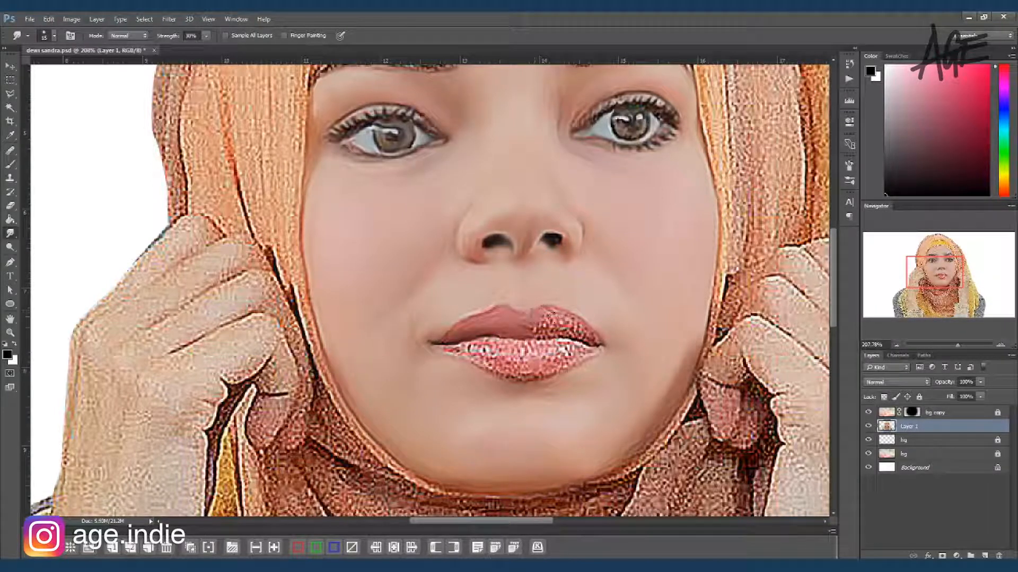
mouse_move(561, 339)
mouse_down()
mouse_move(588, 329)
mouse_move(582, 324)
mouse_move(586, 343)
mouse_move(460, 348)
mouse_move(506, 373)
mouse_move(486, 359)
mouse_up()
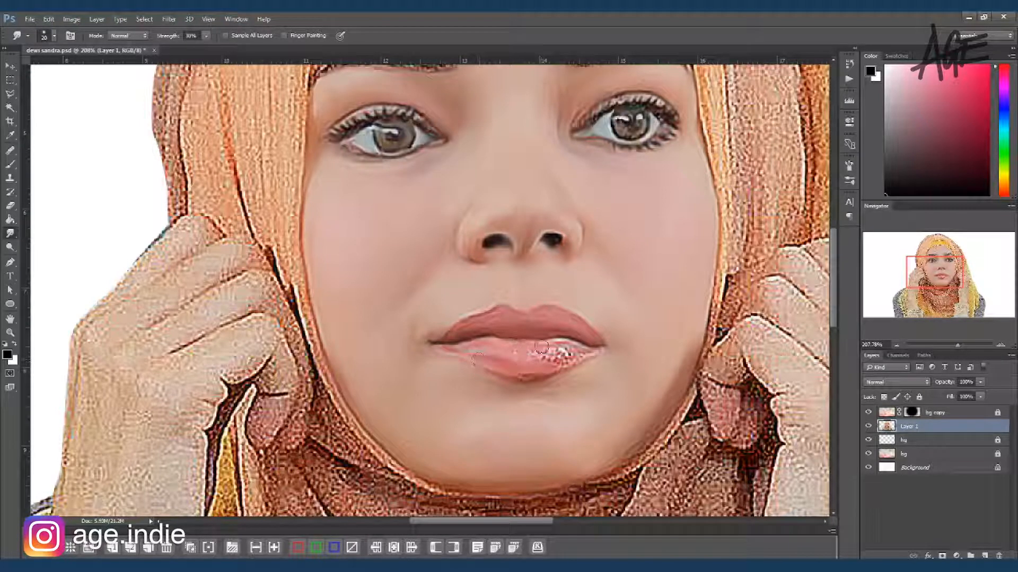
mouse_move(545, 349)
mouse_down()
mouse_move(594, 347)
mouse_move(584, 364)
mouse_up()
key(bracketleft)
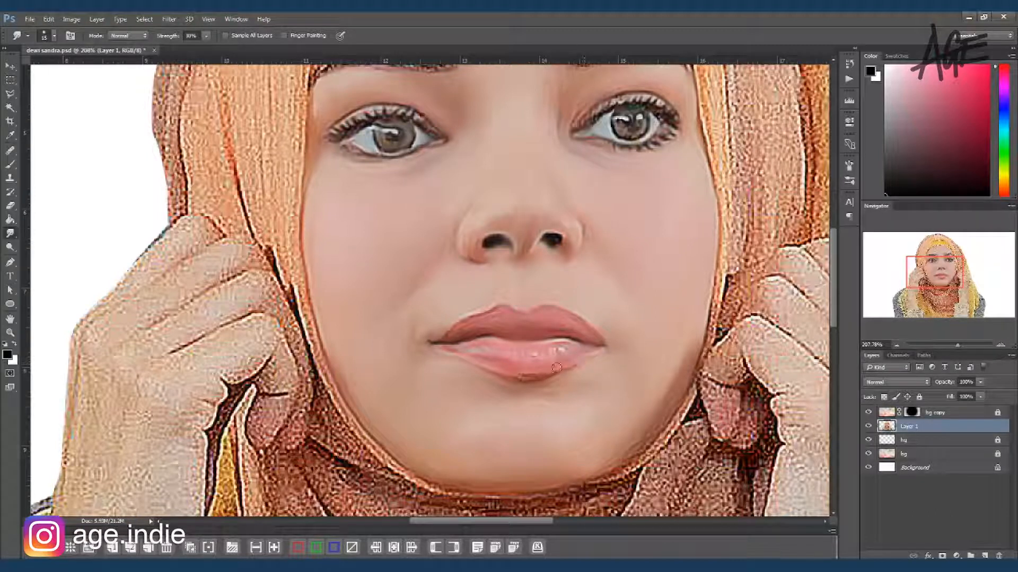
Step: Smooth the forehead skin from the eyebrow edges up to the headscarf with the Smudge tool
drag(518, 110, 493, 291)
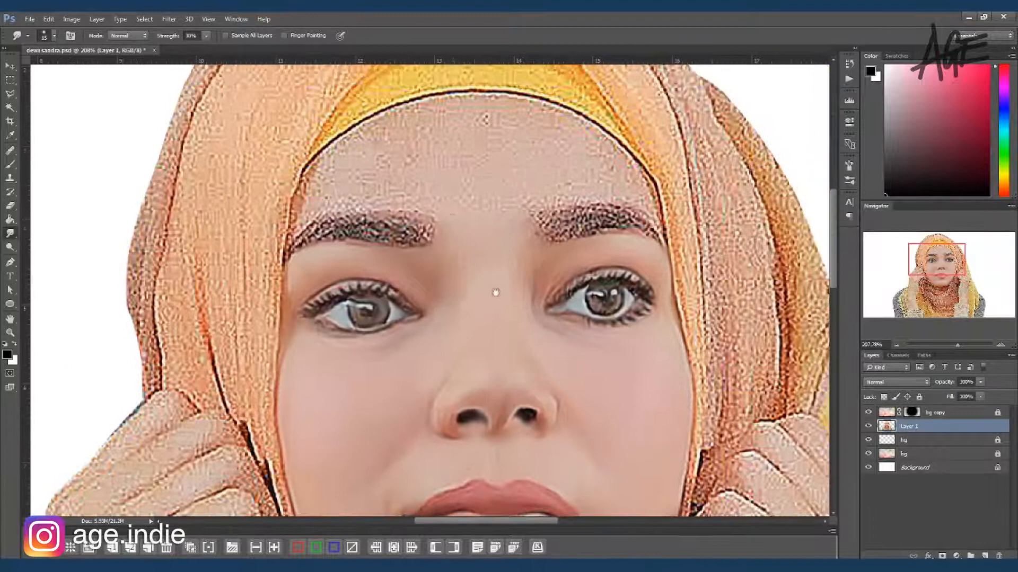
key(bracketleft)
mouse_move(302, 208)
mouse_down()
mouse_move(336, 202)
mouse_move(301, 216)
mouse_move(311, 171)
mouse_move(354, 135)
mouse_move(324, 195)
mouse_move(301, 212)
mouse_move(379, 203)
mouse_move(360, 201)
mouse_move(434, 210)
mouse_move(331, 179)
mouse_move(338, 159)
mouse_move(383, 127)
mouse_move(399, 167)
mouse_move(423, 179)
mouse_move(394, 187)
mouse_move(451, 199)
mouse_move(451, 208)
mouse_move(495, 191)
mouse_move(464, 250)
mouse_move(482, 281)
mouse_move(528, 268)
mouse_move(530, 252)
mouse_move(517, 284)
mouse_move(468, 279)
mouse_move(469, 198)
mouse_move(446, 215)
mouse_move(374, 199)
mouse_move(564, 191)
mouse_move(518, 213)
mouse_move(528, 213)
mouse_move(517, 229)
mouse_move(552, 199)
mouse_move(632, 198)
mouse_move(620, 191)
mouse_move(649, 211)
mouse_move(664, 251)
mouse_up()
key(bracketright)
key(bracketright)
mouse_move(589, 168)
mouse_down()
mouse_move(595, 137)
mouse_move(580, 127)
mouse_move(576, 141)
mouse_up()
key(bracketright)
key(bracketright)
mouse_move(430, 156)
mouse_down()
mouse_move(366, 139)
mouse_move(436, 108)
mouse_move(538, 117)
mouse_move(465, 121)
mouse_move(511, 161)
mouse_move(583, 180)
mouse_up()
Step: Smudge the yellow inner headscarf above the forehead to blend its fabric texture
drag(488, 166, 504, 271)
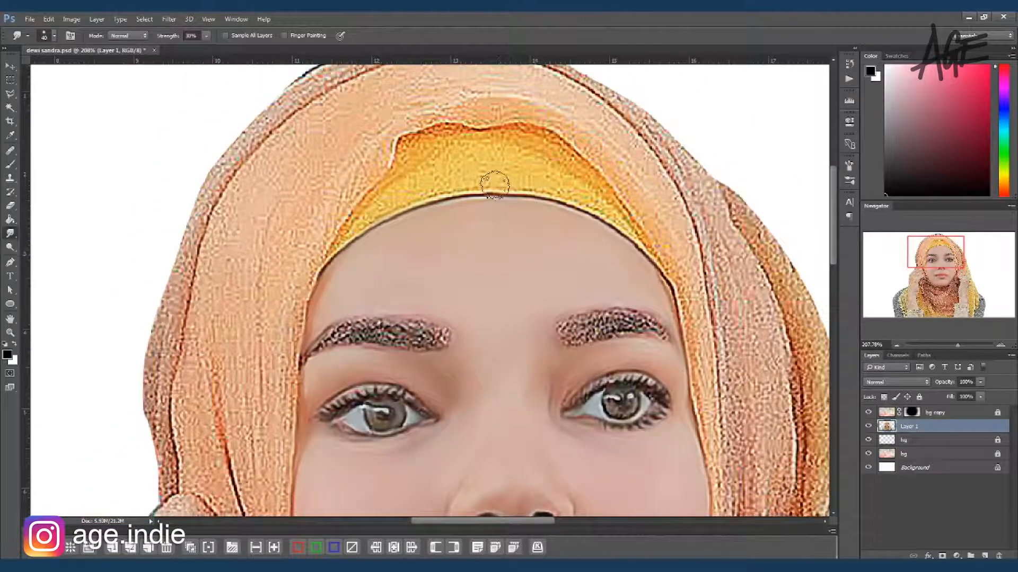
key(bracketleft)
key(bracketleft)
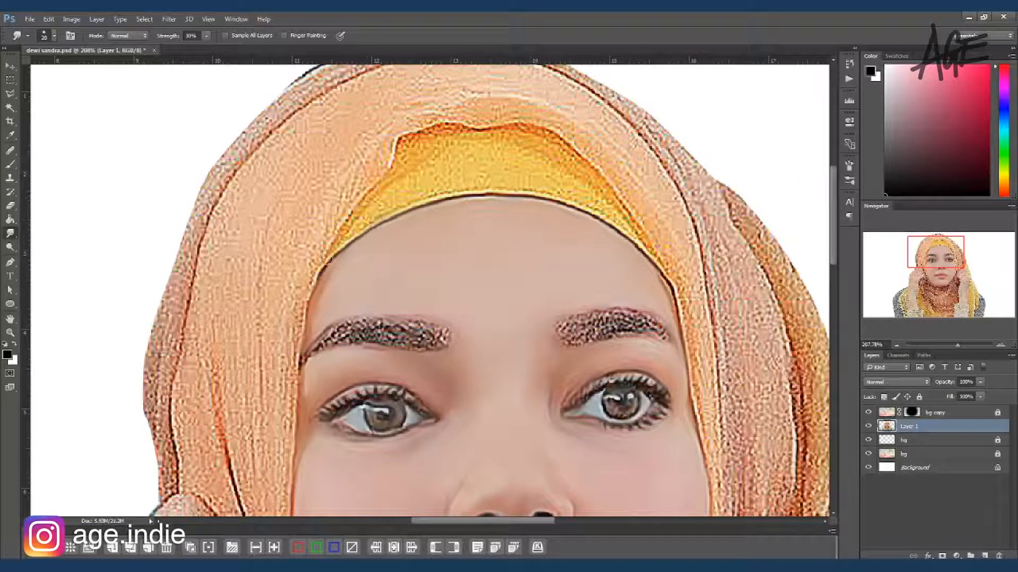
mouse_move(366, 222)
mouse_down()
mouse_move(334, 252)
mouse_move(465, 186)
mouse_move(342, 241)
mouse_move(524, 185)
mouse_move(604, 210)
mouse_move(609, 202)
mouse_move(632, 226)
mouse_move(557, 163)
mouse_move(464, 173)
mouse_move(353, 221)
mouse_move(424, 137)
mouse_move(460, 143)
mouse_move(409, 177)
mouse_move(450, 137)
mouse_move(551, 143)
mouse_move(518, 150)
mouse_move(595, 191)
mouse_move(454, 180)
mouse_up()
key(bracketright)
key(bracketright)
key(bracketleft)
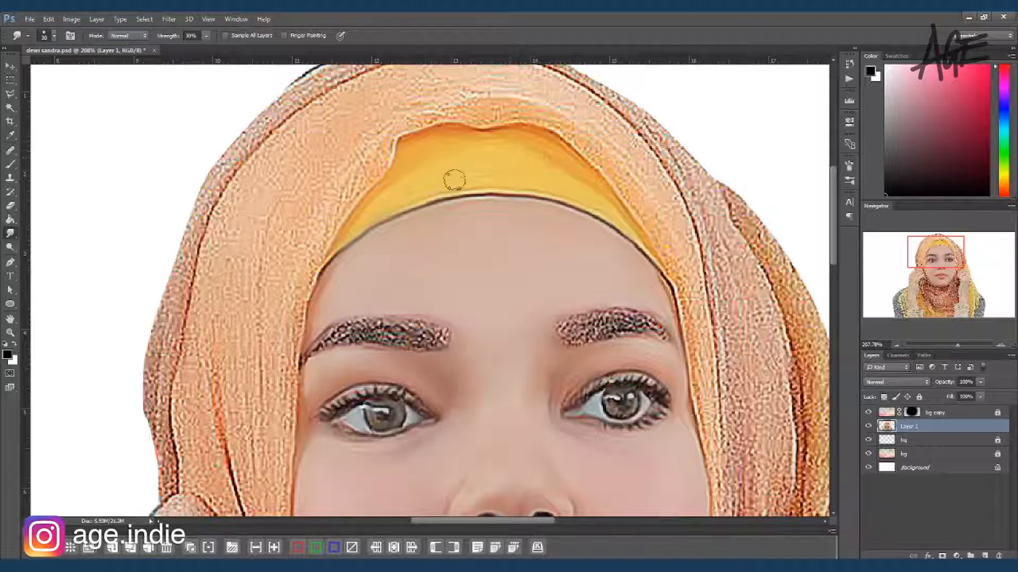
Step: Darken both eyebrows with the Burn tool
drag(662, 262, 467, 233)
drag(423, 181, 495, 257)
drag(432, 108, 438, 153)
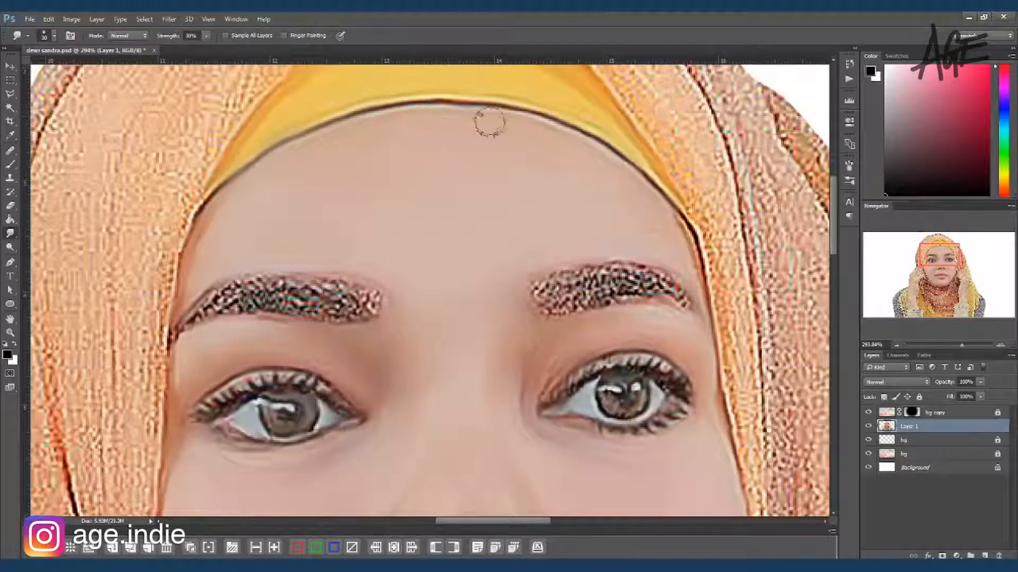
key(b)
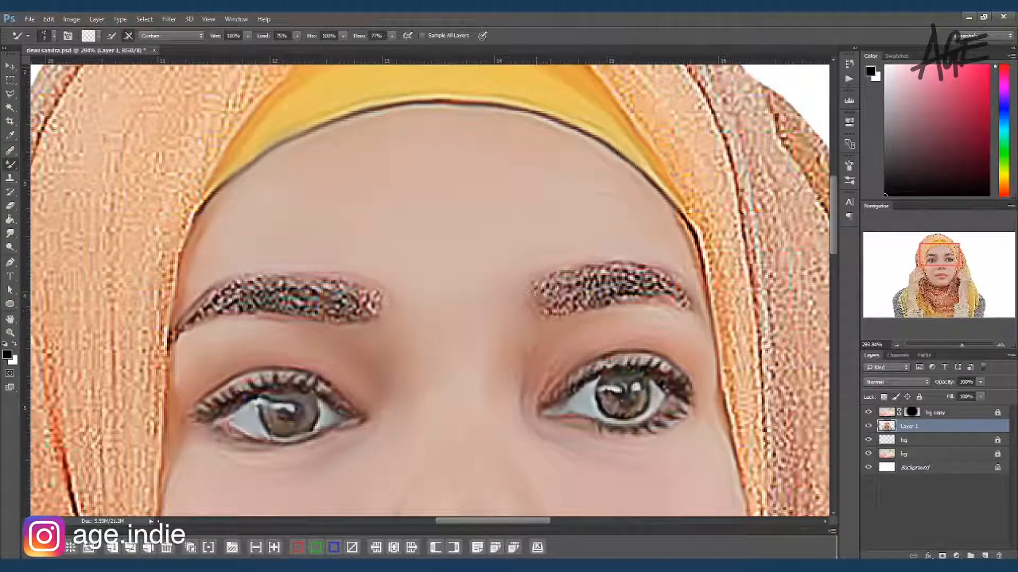
key(o)
mouse_move(554, 301)
mouse_down()
mouse_move(642, 286)
mouse_move(570, 300)
mouse_up()
key(bracketleft)
key(bracketleft)
mouse_move(339, 303)
mouse_down()
mouse_move(311, 289)
mouse_move(329, 296)
mouse_up()
key(bracketright)
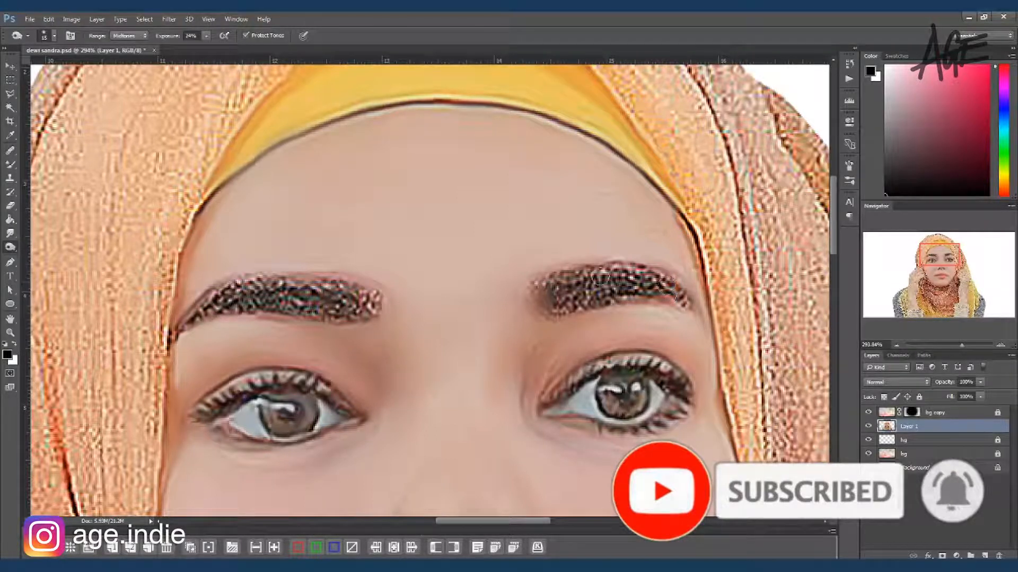
Step: Blend the right-hand eyebrow into fine hair strokes with the Mixer Brush
key(b)
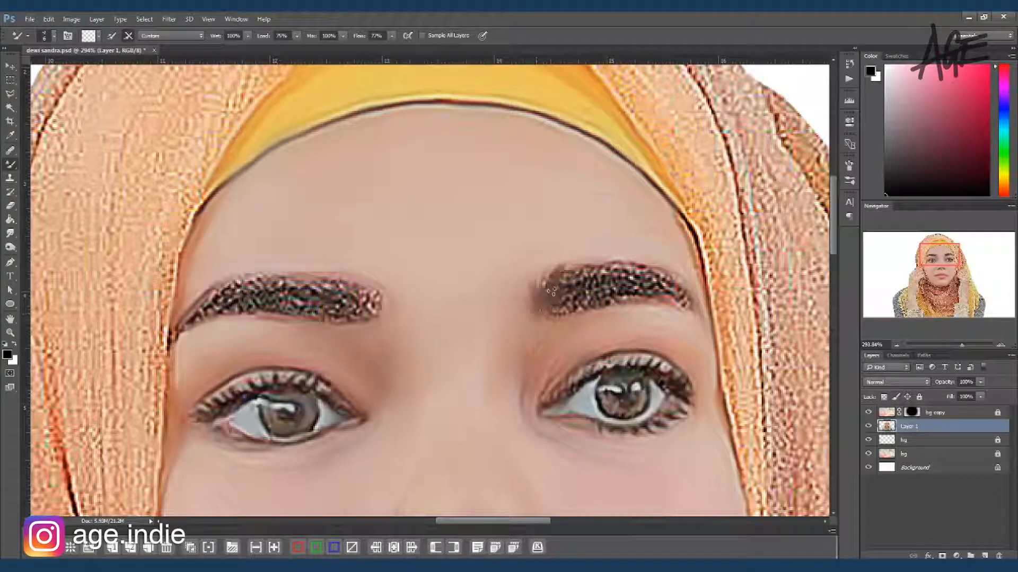
drag(551, 293, 562, 292)
drag(633, 269, 667, 278)
mouse_move(553, 314)
mouse_down()
mouse_move(639, 290)
mouse_move(674, 301)
mouse_up()
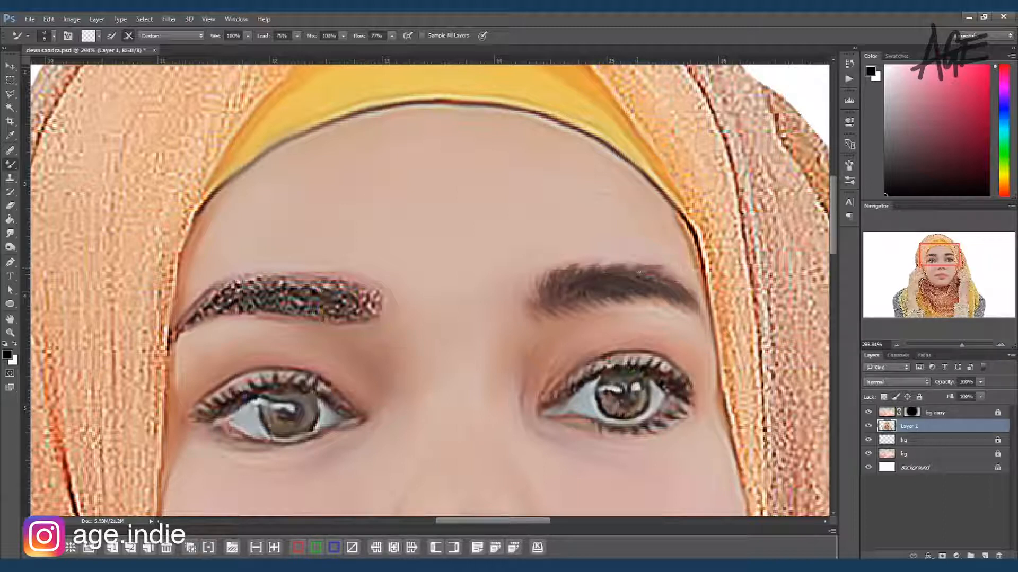
Step: Blend the left-hand eyebrow into fine hair strokes with the Mixer Brush
mouse_move(366, 307)
mouse_down()
mouse_move(283, 278)
mouse_move(295, 291)
mouse_move(273, 282)
mouse_move(195, 329)
mouse_move(189, 322)
mouse_move(187, 340)
mouse_move(202, 307)
mouse_move(236, 300)
mouse_move(233, 319)
mouse_move(298, 306)
mouse_move(280, 291)
mouse_move(229, 288)
mouse_move(275, 289)
mouse_move(309, 305)
mouse_up()
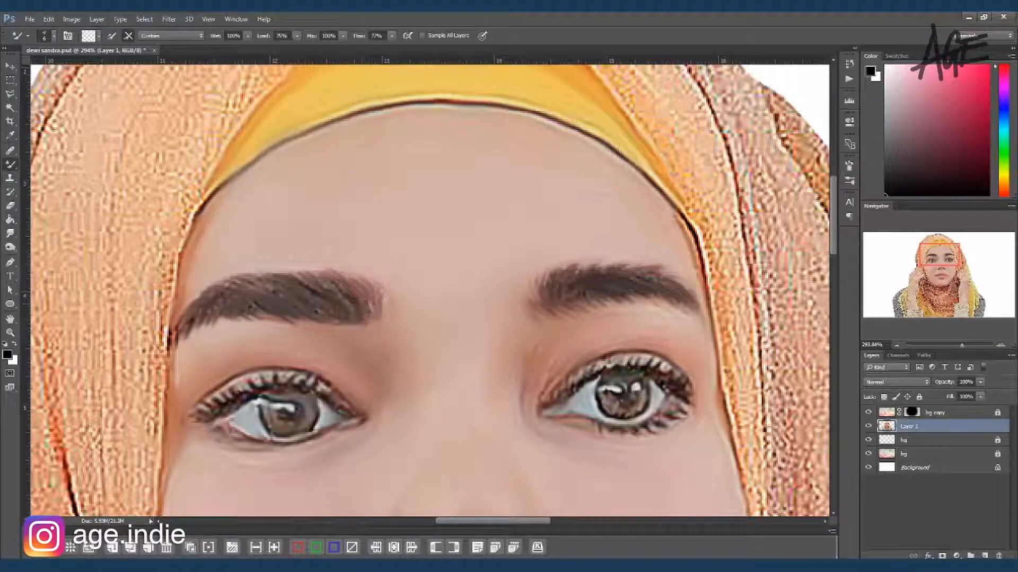
drag(265, 319, 293, 320)
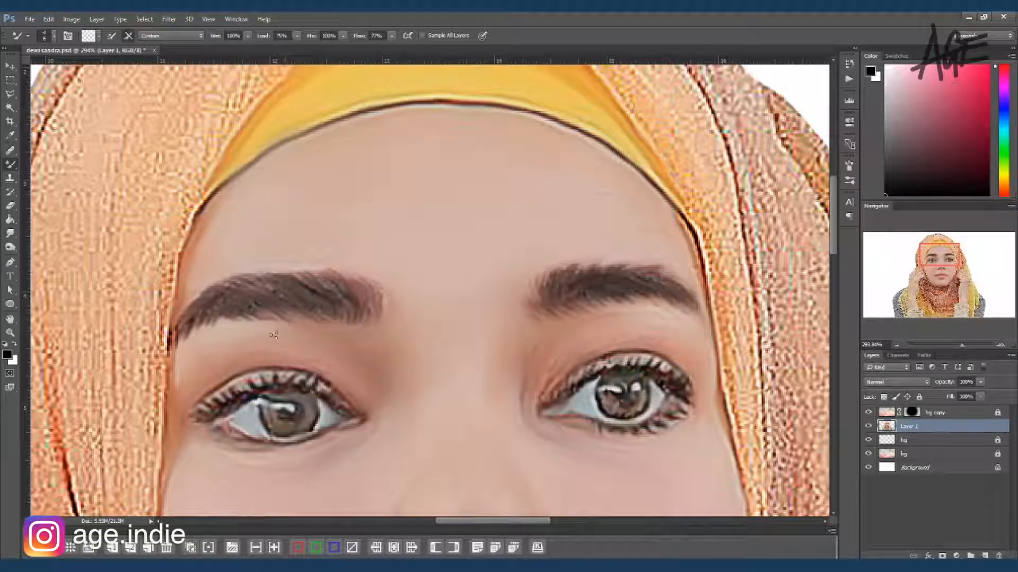
drag(199, 306, 220, 294)
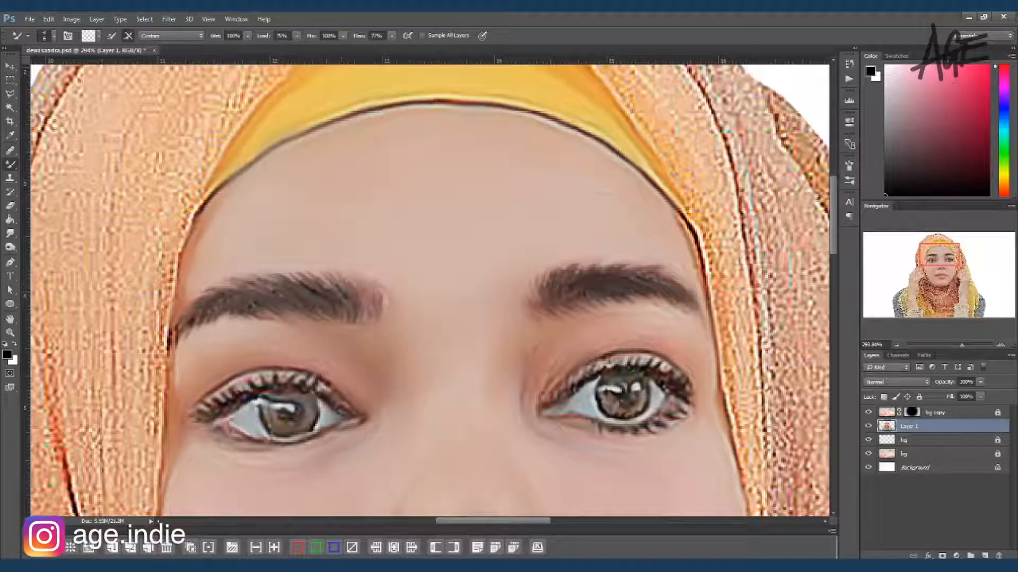
Step: Darken the left-hand eyebrow and the right-hand eye's lashes, lash lines and iris with the Burn tool
key(o)
mouse_move(237, 297)
mouse_down()
mouse_move(190, 315)
mouse_move(280, 295)
mouse_move(260, 291)
mouse_up()
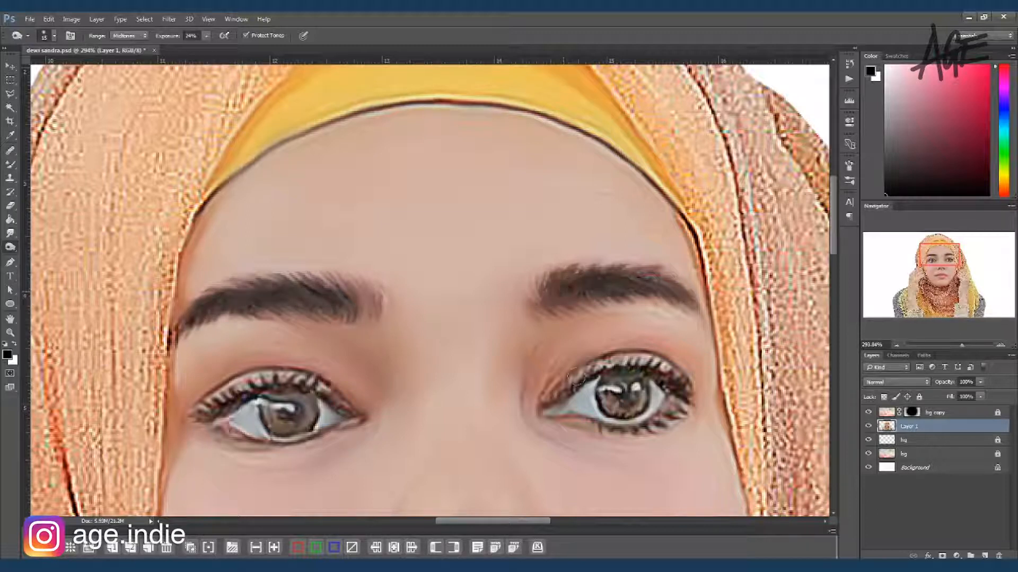
drag(551, 399, 566, 398)
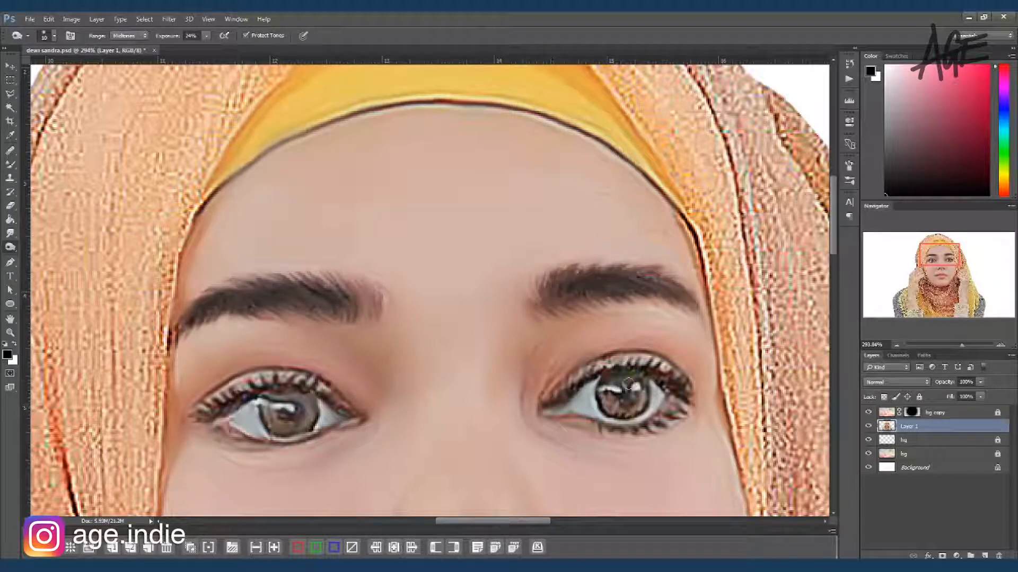
drag(640, 401, 602, 374)
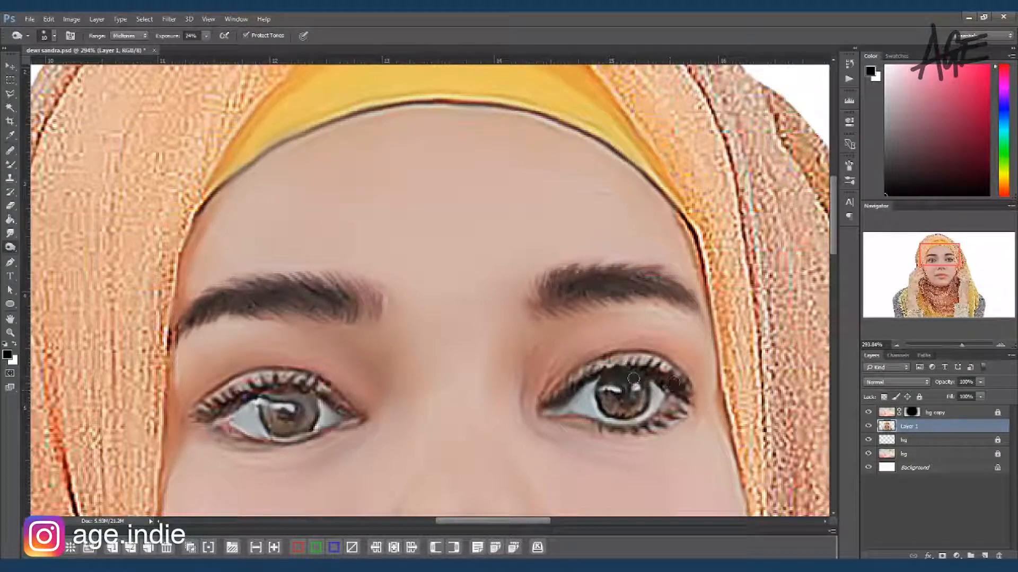
drag(565, 422, 636, 427)
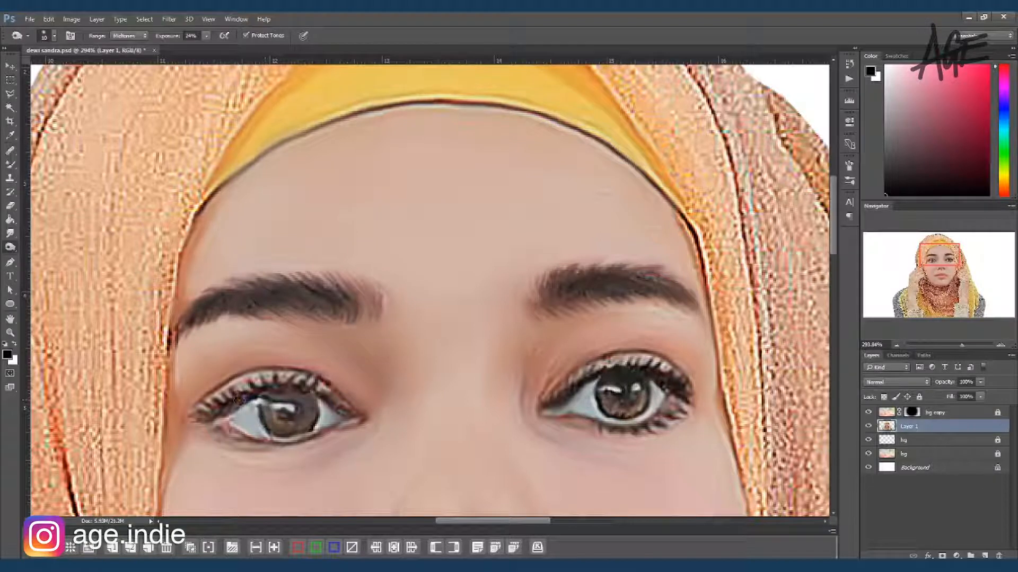
Step: Burn the left-hand eye's lash line, the nostrils and the lip area to deepen their dark tones
mouse_move(303, 389)
mouse_down()
mouse_move(281, 390)
mouse_move(329, 396)
mouse_up()
key(bracketleft)
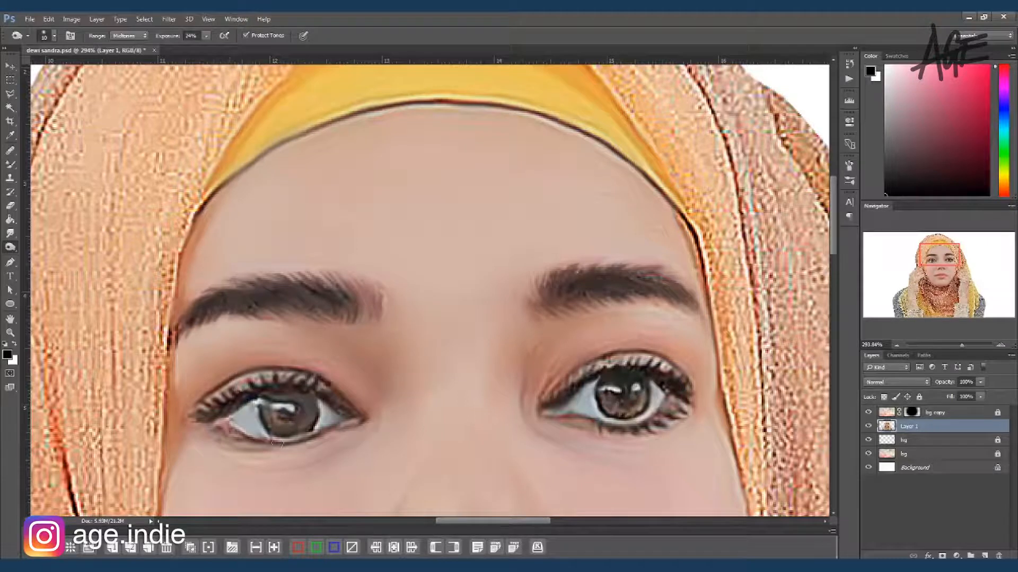
drag(471, 455, 438, 401)
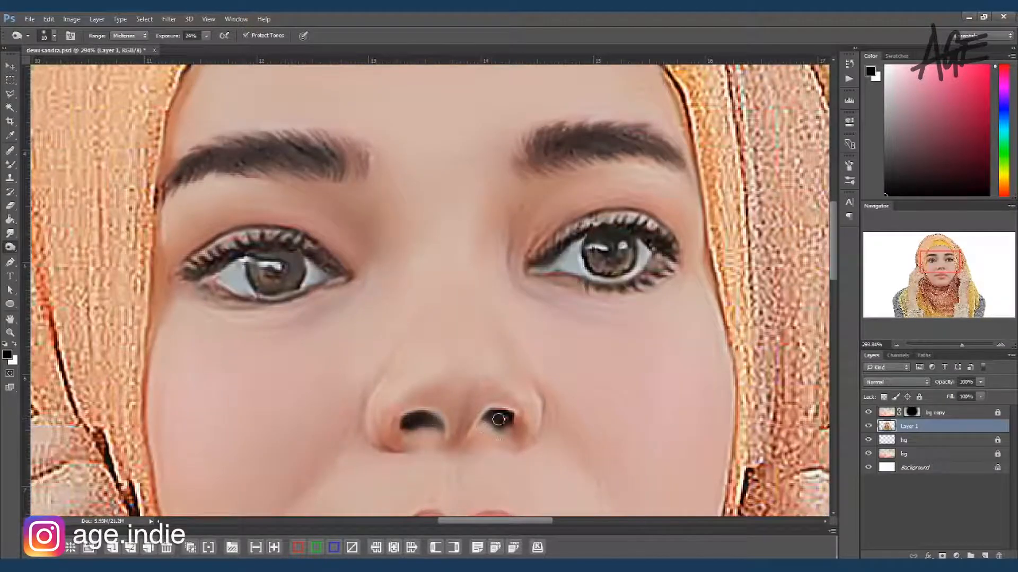
drag(498, 420, 477, 313)
drag(433, 451, 477, 451)
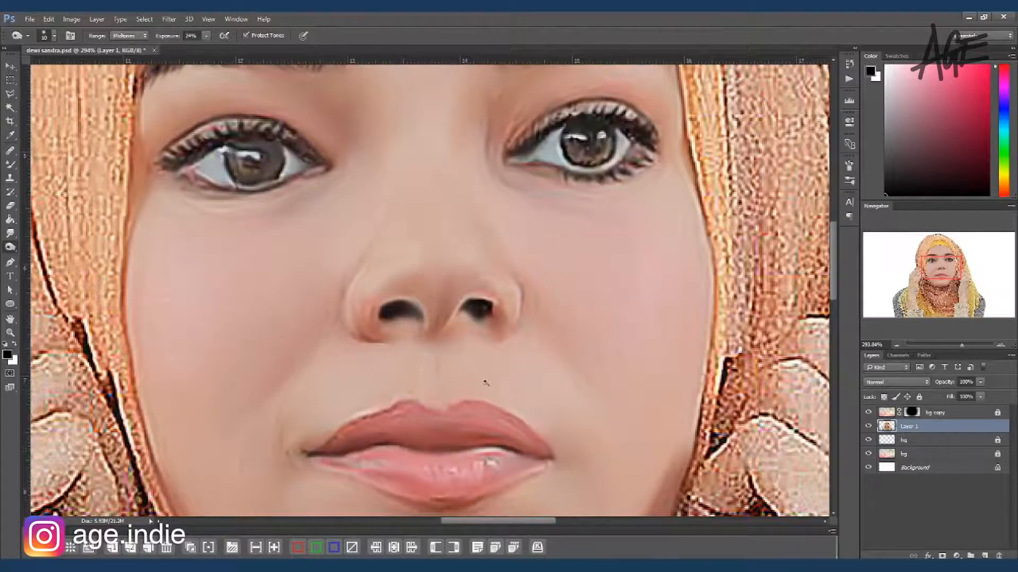
scroll(522, 366, down, 2)
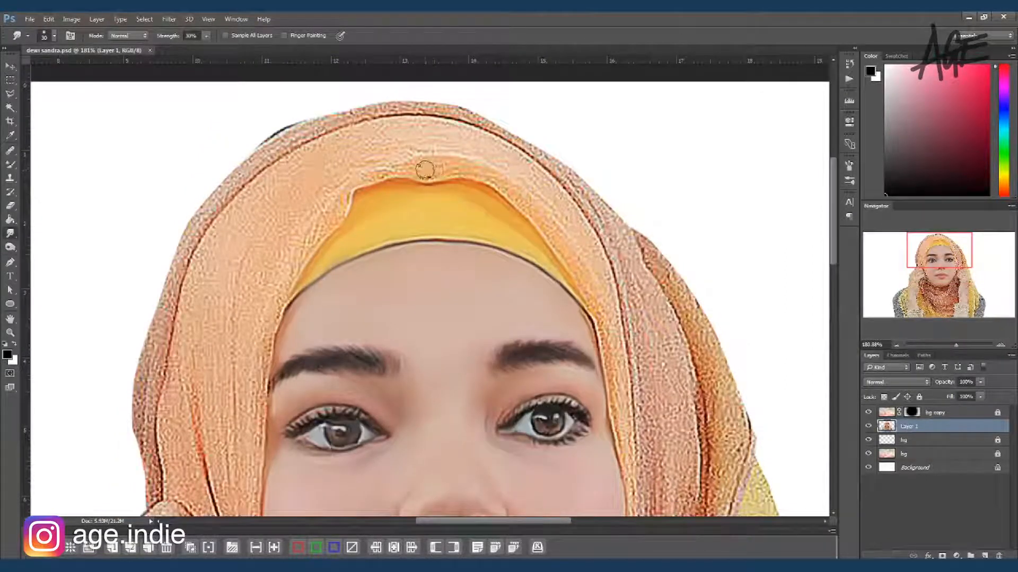
Step: Smudge the orange headscarf's front fold above the yellow inner band to blend away its grain
key(bracketleft)
mouse_move(425, 170)
mouse_down()
mouse_move(470, 173)
mouse_move(375, 173)
mouse_up()
key(bracketleft)
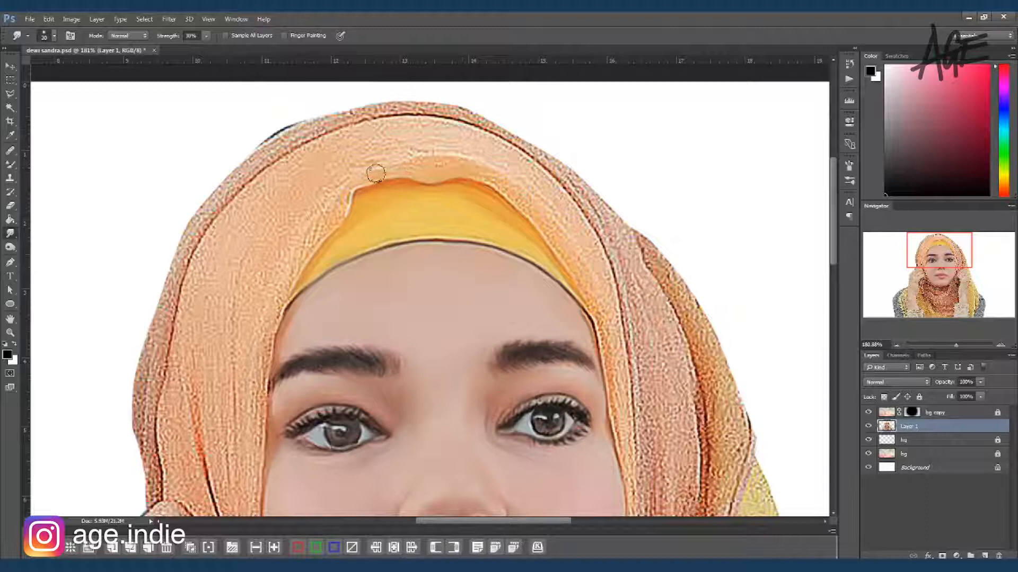
mouse_move(438, 165)
mouse_down()
mouse_move(479, 169)
mouse_move(511, 193)
mouse_up()
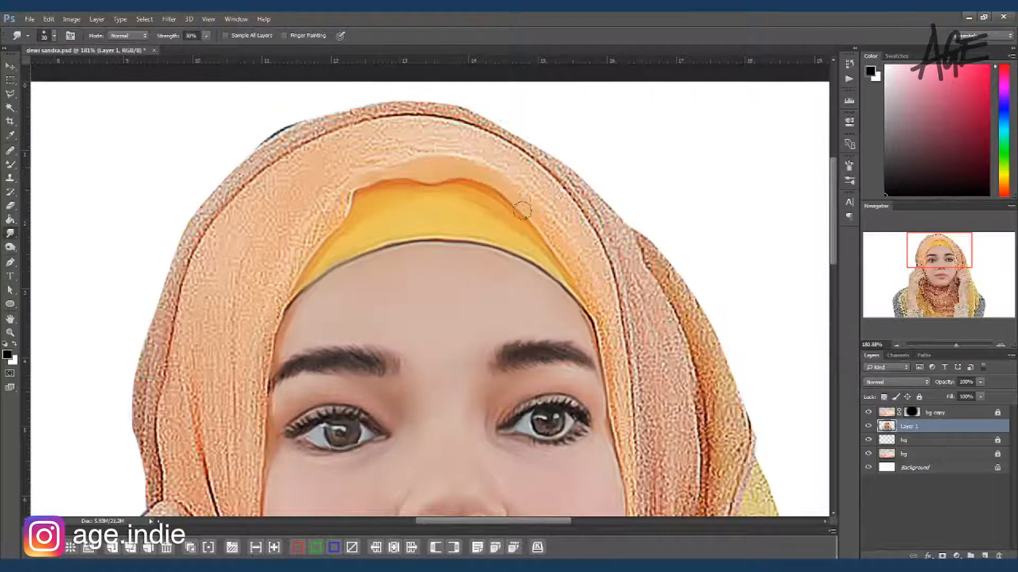
drag(581, 276, 600, 358)
key(bracketright)
key(bracketright)
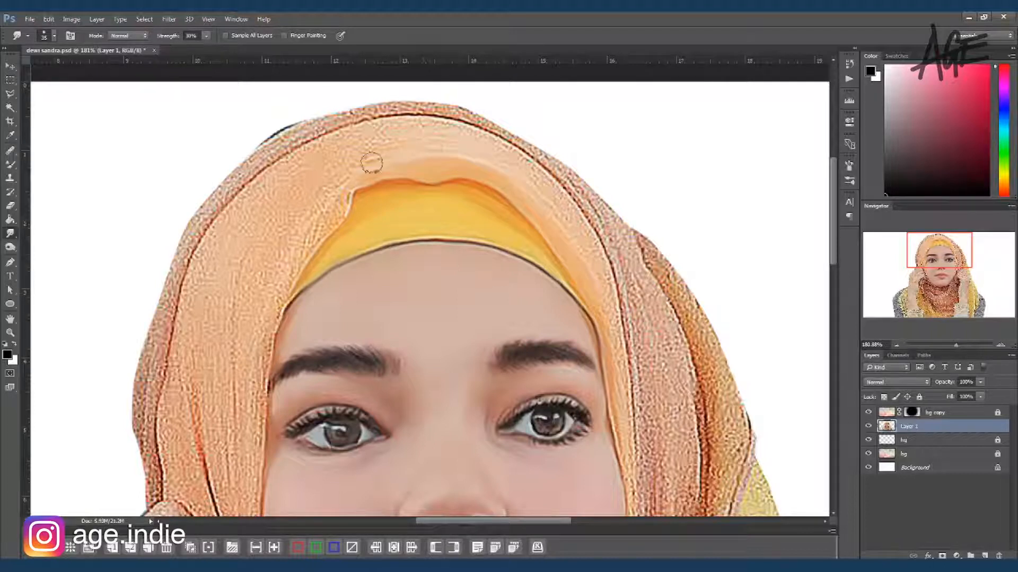
mouse_move(387, 129)
mouse_down()
mouse_move(452, 128)
mouse_move(452, 146)
mouse_move(412, 154)
mouse_move(479, 140)
mouse_move(560, 202)
mouse_up()
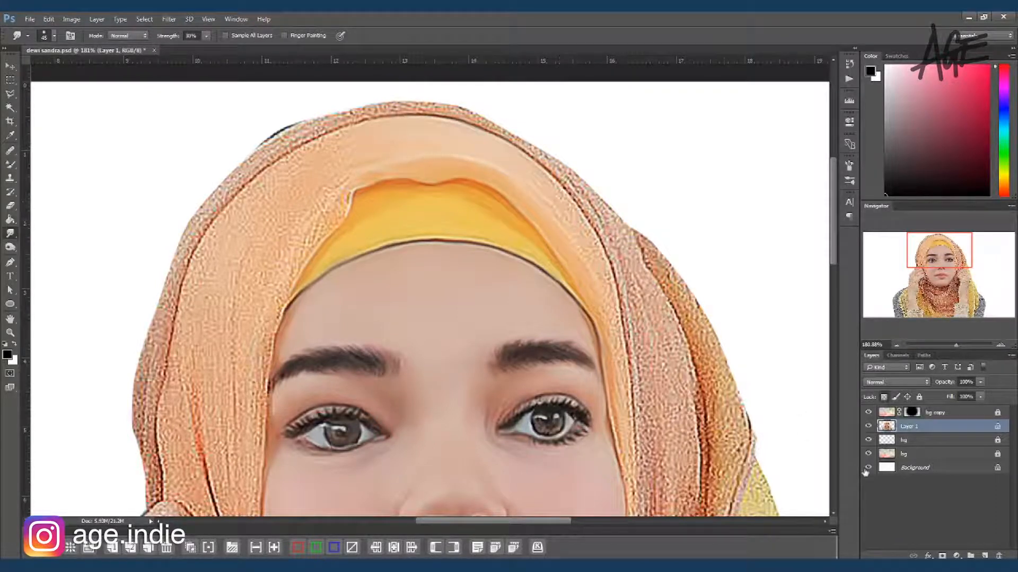
Step: Hide the Background layer and smudge the orange headscarf's front band down the right-hand side of the face
click(868, 467)
mouse_move(516, 166)
mouse_down()
mouse_move(558, 203)
mouse_move(598, 265)
mouse_move(557, 184)
mouse_move(607, 321)
mouse_move(602, 268)
mouse_move(637, 492)
mouse_move(629, 465)
mouse_up()
key(bracketleft)
key(bracketleft)
drag(660, 314, 624, 133)
mouse_move(598, 307)
mouse_down()
mouse_move(591, 410)
mouse_move(598, 382)
mouse_move(582, 424)
mouse_up()
drag(504, 212, 589, 340)
drag(526, 172, 557, 204)
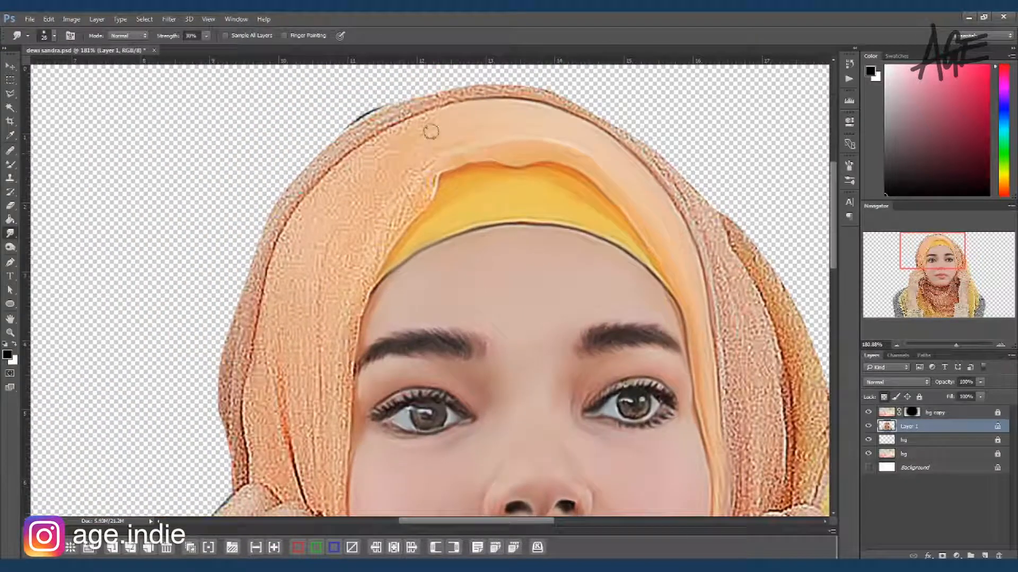
Step: Smudge the large left-hand panel of the orange headscarf along its folds with a larger brush
key(bracketright)
key(bracketright)
key(bracketright)
mouse_move(419, 144)
mouse_down()
mouse_move(338, 187)
mouse_move(356, 167)
mouse_move(315, 201)
mouse_move(440, 167)
mouse_move(374, 260)
mouse_move(351, 325)
mouse_up()
mouse_move(405, 188)
mouse_down()
mouse_move(377, 232)
mouse_move(401, 203)
mouse_move(375, 214)
mouse_move(349, 276)
mouse_move(336, 432)
mouse_up()
key(bracketright)
mouse_move(352, 186)
mouse_down()
mouse_move(322, 237)
mouse_move(325, 210)
mouse_move(291, 333)
mouse_move(295, 233)
mouse_move(286, 252)
mouse_move(278, 299)
mouse_move(324, 203)
mouse_move(299, 441)
mouse_up()
drag(264, 347, 280, 419)
drag(319, 294, 321, 402)
drag(346, 300, 407, 177)
key([)
mouse_move(336, 183)
mouse_down()
mouse_move(319, 309)
mouse_move(324, 344)
mouse_up()
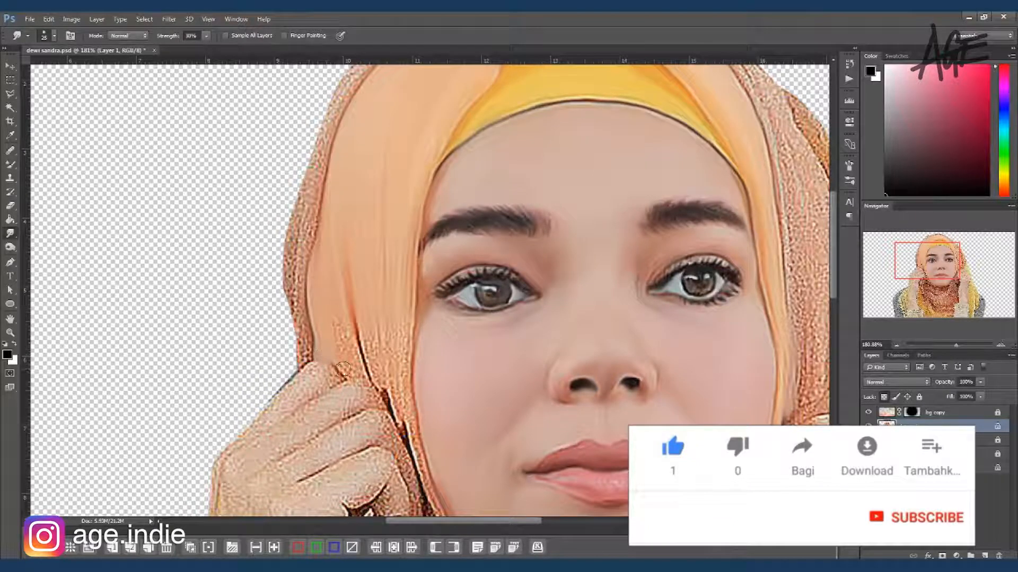
Step: Smudge the lower left-hand headscarf panel between the fingers and the cheek, softening its dark crease
key(])
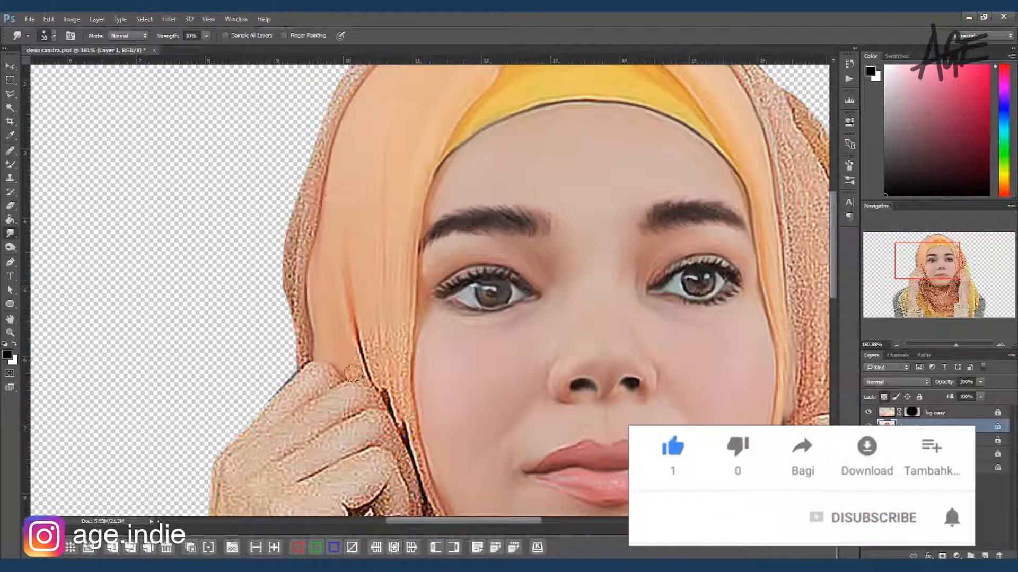
mouse_move(362, 346)
mouse_down()
mouse_move(395, 398)
mouse_move(374, 360)
mouse_up()
key(])
key([)
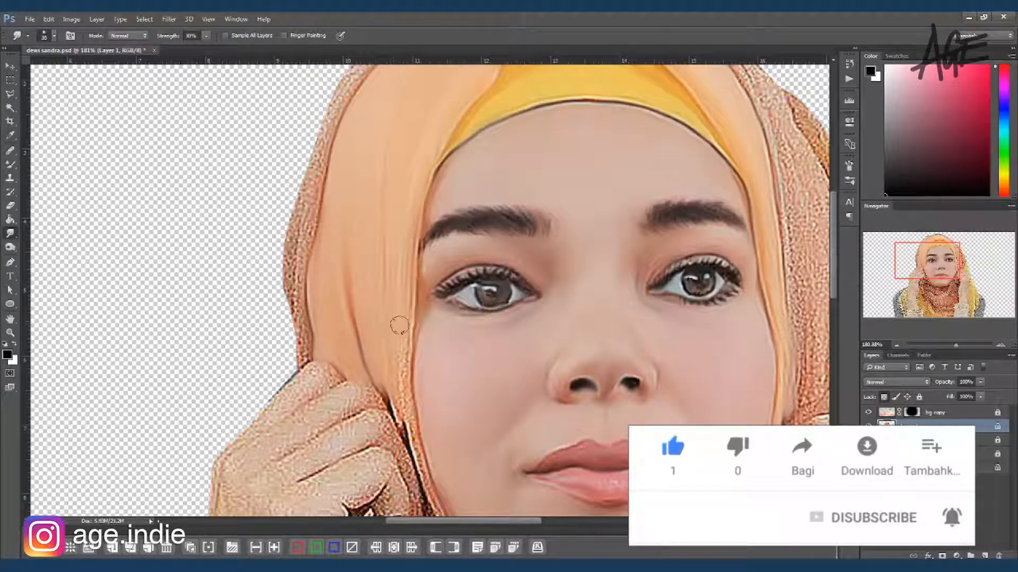
key(])
drag(417, 450, 426, 455)
key([)
drag(427, 370, 391, 228)
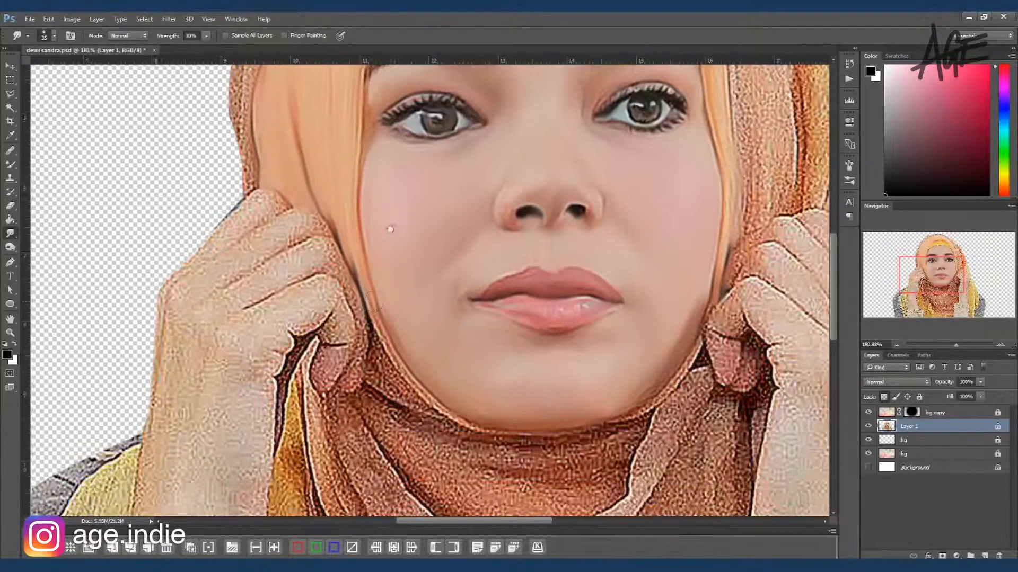
Step: Smudge the headscarf edge from the left-hand cheek around the jaw and under the chin
mouse_move(341, 134)
mouse_down()
mouse_move(367, 311)
mouse_move(354, 164)
mouse_move(332, 133)
mouse_up()
mouse_move(397, 327)
mouse_down()
mouse_move(410, 404)
mouse_move(428, 418)
mouse_up()
mouse_move(394, 364)
mouse_down()
mouse_move(411, 422)
mouse_move(537, 466)
mouse_move(652, 439)
mouse_move(713, 371)
mouse_move(598, 463)
mouse_move(635, 456)
mouse_up()
Step: Smudge the headscarf's outer layer from the left-hand fingers up to the crown
drag(382, 210, 423, 376)
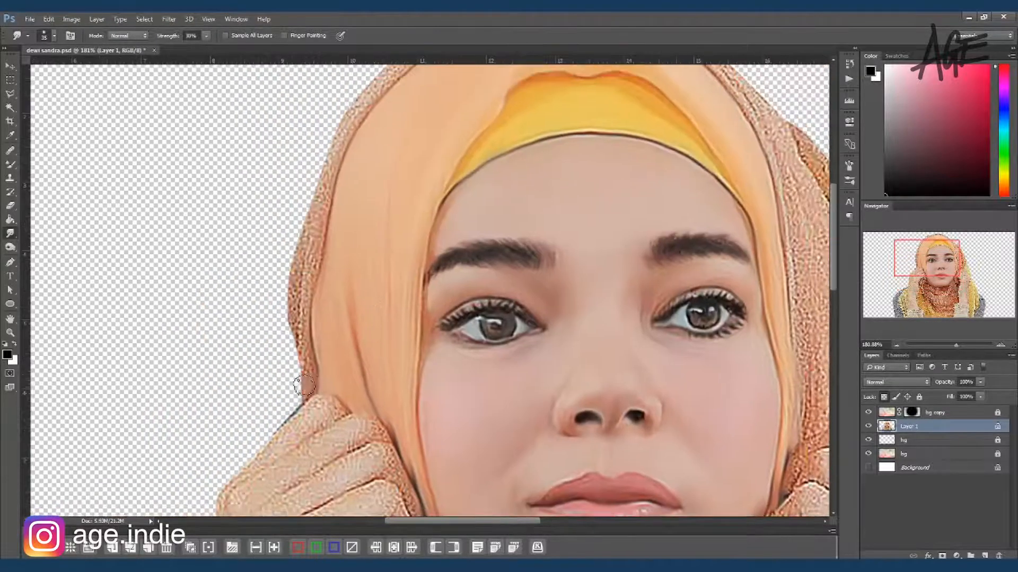
mouse_move(304, 286)
mouse_down()
mouse_move(320, 242)
mouse_move(297, 340)
mouse_move(311, 218)
mouse_move(288, 258)
mouse_move(315, 274)
mouse_move(320, 199)
mouse_move(343, 126)
mouse_move(317, 261)
mouse_move(293, 274)
mouse_move(389, 146)
mouse_move(342, 286)
mouse_up()
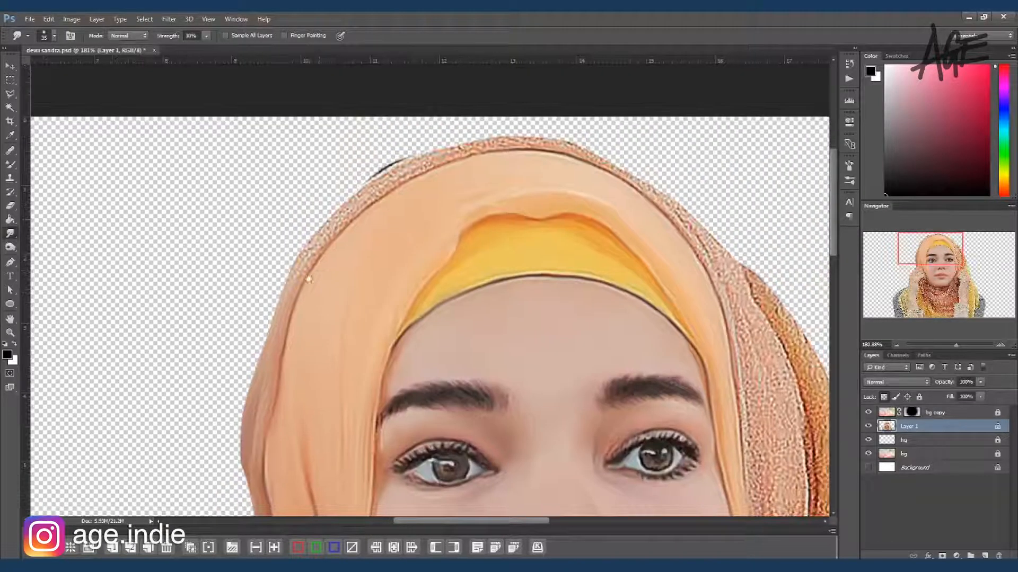
drag(388, 174, 411, 142)
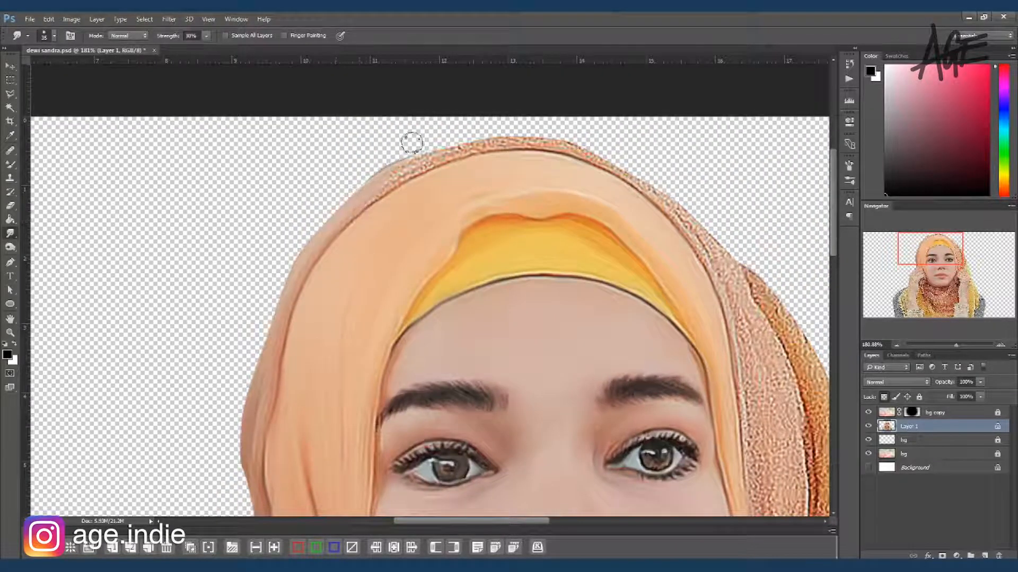
drag(325, 241, 361, 189)
drag(433, 162, 516, 140)
Step: Smudge the outer headscarf layer from the crown down into the wide right-hand panel
drag(535, 229, 367, 232)
mouse_move(284, 152)
mouse_down()
mouse_move(359, 146)
mouse_move(477, 177)
mouse_move(494, 199)
mouse_move(452, 168)
mouse_move(530, 244)
mouse_move(488, 189)
mouse_up()
drag(629, 412, 515, 264)
key(])
key(])
key(])
mouse_move(444, 132)
mouse_down()
mouse_move(488, 258)
mouse_move(457, 193)
mouse_move(470, 318)
mouse_move(512, 234)
mouse_move(493, 279)
mouse_move(480, 387)
mouse_move(467, 399)
mouse_move(493, 415)
mouse_move(535, 406)
mouse_move(519, 318)
mouse_move(509, 376)
mouse_move(522, 302)
mouse_move(512, 243)
mouse_up()
Step: Blend the creases and the darker outer fold of the right-hand headscarf panel using varied Smudge brush sizes
key([)
key([)
key([)
mouse_move(486, 152)
mouse_down()
mouse_move(551, 382)
mouse_move(564, 295)
mouse_move(565, 379)
mouse_move(509, 195)
mouse_up()
key(bracketright)
Step: Smudge the long yellow scarf cloth hanging behind the right-hand forearm along its vertical folds
key(bracketright)
key(bracketleft)
key(bracketleft)
mouse_move(502, 243)
mouse_down()
mouse_move(501, 222)
mouse_move(509, 257)
mouse_up()
mouse_move(544, 322)
mouse_down()
mouse_move(519, 221)
mouse_move(504, 218)
mouse_move(522, 208)
mouse_move(571, 360)
mouse_move(559, 447)
mouse_move(579, 418)
mouse_move(568, 232)
mouse_move(553, 302)
mouse_move(550, 453)
mouse_move(562, 329)
mouse_move(571, 405)
mouse_move(575, 222)
mouse_move(603, 399)
mouse_up()
key(bracketright)
key(bracketright)
drag(575, 311, 573, 125)
mouse_move(553, 243)
mouse_down()
mouse_move(540, 455)
mouse_move(589, 440)
mouse_move(587, 405)
mouse_move(555, 348)
mouse_move(586, 286)
mouse_move(603, 340)
mouse_move(604, 424)
mouse_up()
drag(606, 196, 591, 310)
mouse_move(595, 159)
mouse_down()
mouse_move(589, 171)
mouse_move(584, 155)
mouse_move(625, 363)
mouse_move(613, 393)
mouse_move(602, 397)
mouse_move(586, 351)
mouse_up()
key(bracketleft)
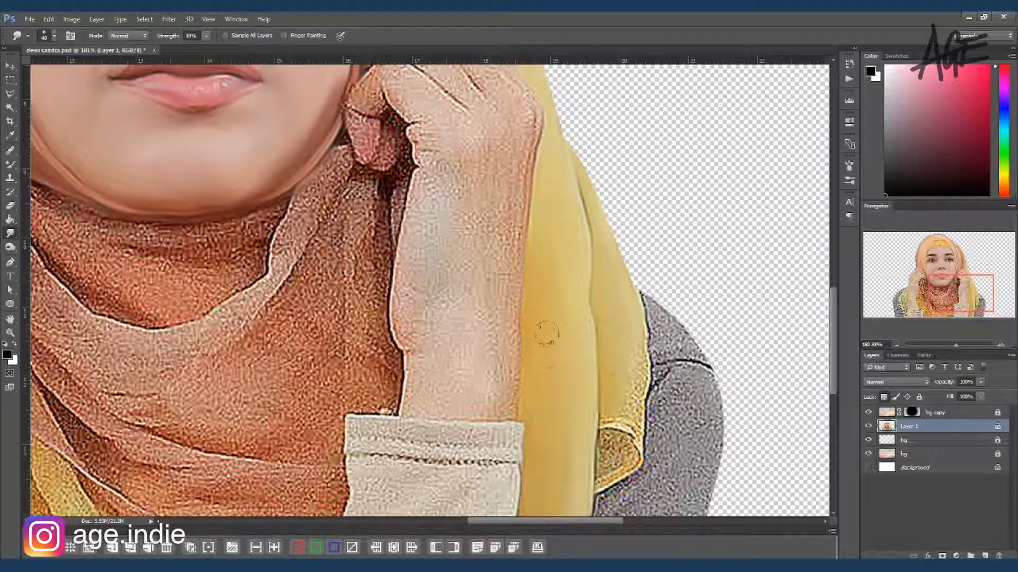
Step: Smudge the folded hem and edges of the yellow scarf cloth beside the right-hand sleeve with a smaller brush
key(bracketleft)
mouse_move(611, 419)
mouse_down()
mouse_move(635, 428)
mouse_move(642, 379)
mouse_move(631, 426)
mouse_move(609, 450)
mouse_move(601, 439)
mouse_up()
key(bracketleft)
mouse_move(600, 484)
mouse_down()
mouse_move(625, 471)
mouse_move(637, 448)
mouse_move(629, 445)
mouse_up()
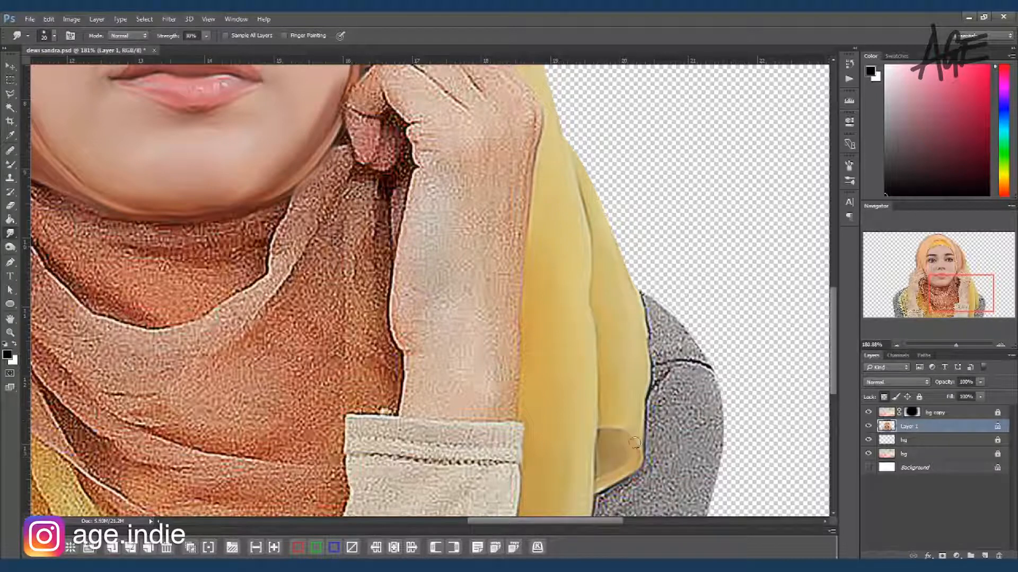
drag(569, 194, 591, 366)
drag(543, 109, 672, 232)
drag(457, 225, 525, 247)
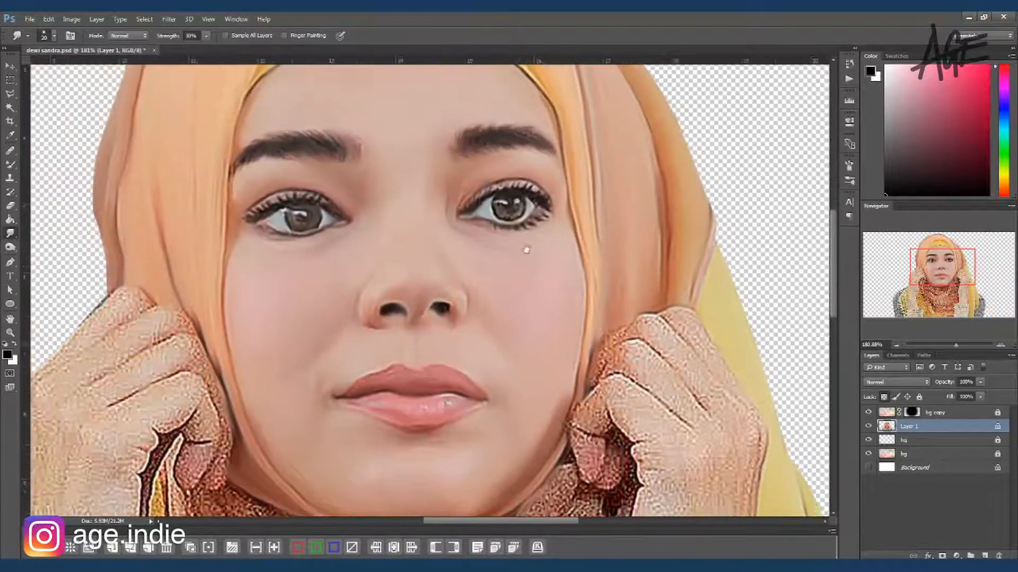
Step: Smudge the dark orange scarf folds directly under the chin to blend their texture
key(ctrl+0)
drag(369, 354, 413, 355)
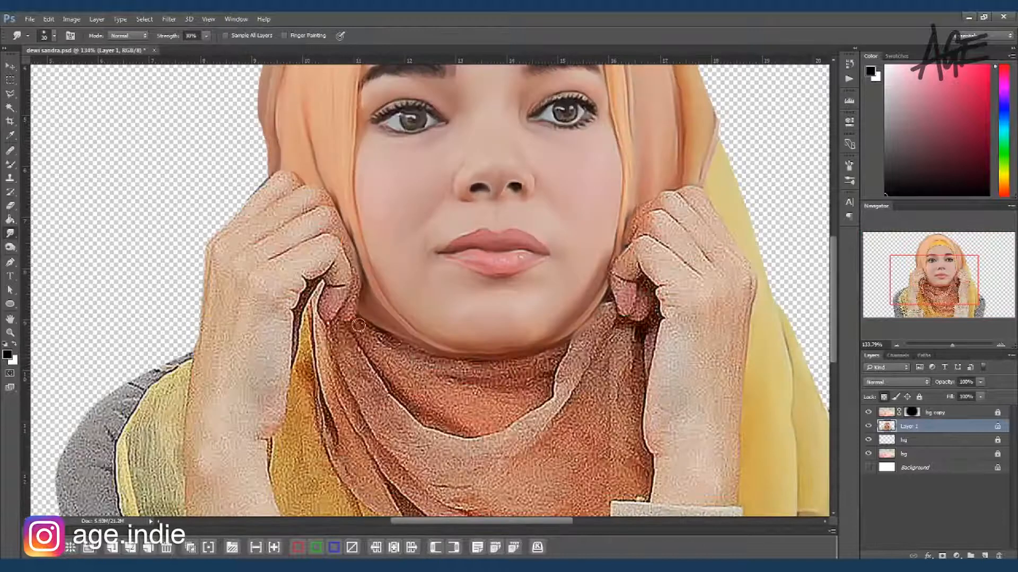
drag(431, 360, 481, 364)
key(])
mouse_move(418, 364)
mouse_down()
mouse_move(481, 370)
mouse_move(554, 353)
mouse_move(514, 366)
mouse_move(551, 374)
mouse_up()
key(])
drag(469, 385, 544, 387)
drag(360, 331, 428, 365)
drag(369, 352, 430, 416)
drag(383, 376, 408, 408)
mouse_move(377, 356)
mouse_down()
mouse_move(428, 425)
mouse_move(510, 418)
mouse_move(544, 397)
mouse_up()
drag(424, 387, 508, 405)
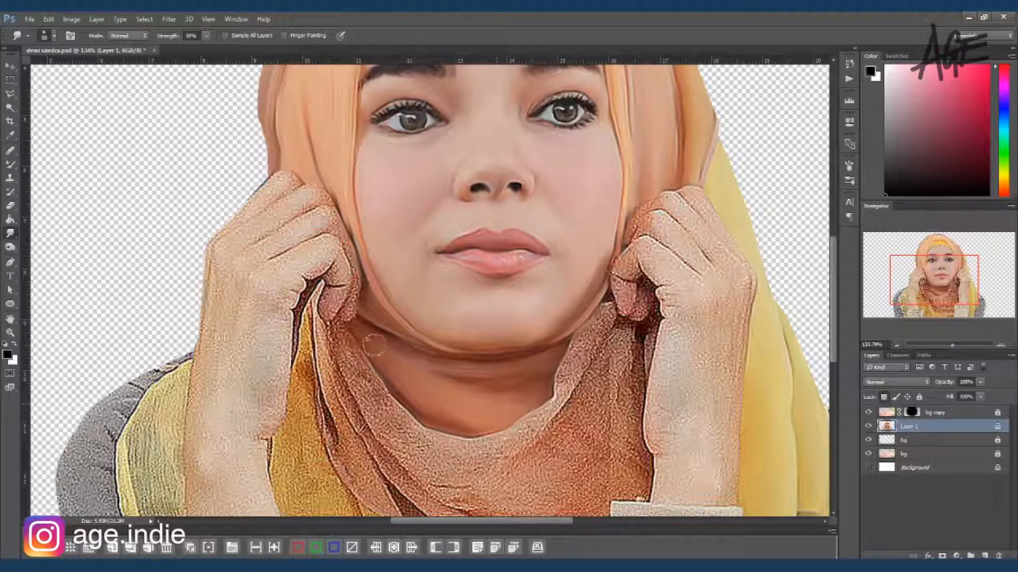
Step: Smudge the draped neck scarf fold running from the left-hand fingers across the centre of the chest
key(bracketright)
mouse_move(335, 328)
mouse_down()
mouse_move(399, 422)
mouse_move(418, 427)
mouse_move(399, 459)
mouse_up()
mouse_move(373, 403)
mouse_down()
mouse_move(424, 427)
mouse_move(387, 422)
mouse_up()
key(bracketright)
key(bracketright)
drag(435, 459, 545, 417)
key(bracketleft)
key(bracketleft)
Step: Smudge the neck scarf folds between the chin and the right-hand wrist with smaller brush sizes
drag(587, 332, 558, 405)
key(bracketleft)
drag(582, 362, 575, 391)
drag(597, 343, 590, 366)
key(bracketleft)
key(bracketleft)
key(bracketleft)
drag(609, 300, 594, 383)
mouse_move(624, 330)
mouse_down()
mouse_move(645, 481)
mouse_move(637, 465)
mouse_move(623, 493)
mouse_move(613, 481)
mouse_move(621, 362)
mouse_up()
key(bracketright)
drag(639, 457, 603, 430)
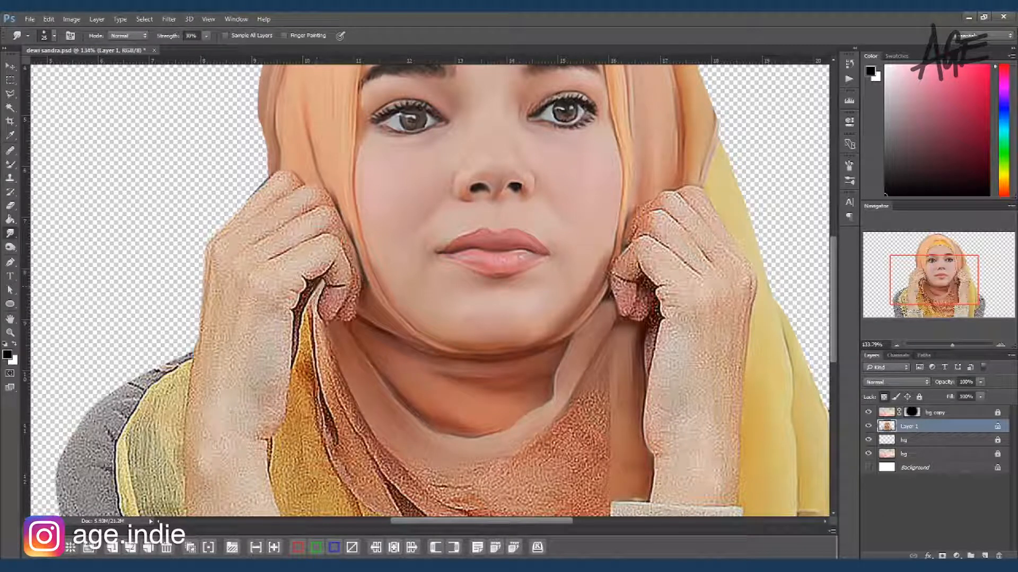
Step: Smudge the narrow scarf folds and upper yellow cloth beside the left-hand wrist
drag(313, 312, 326, 398)
key(bracketright)
key(bracketright)
drag(319, 332, 366, 432)
mouse_move(347, 390)
mouse_down()
mouse_move(402, 480)
mouse_move(351, 475)
mouse_up()
mouse_move(309, 340)
mouse_down()
mouse_move(279, 466)
mouse_move(288, 458)
mouse_up()
drag(305, 423, 310, 456)
Step: Smudge the yellow cloth above and beside the left-hand cuff, varying the brush size
drag(445, 481, 390, 329)
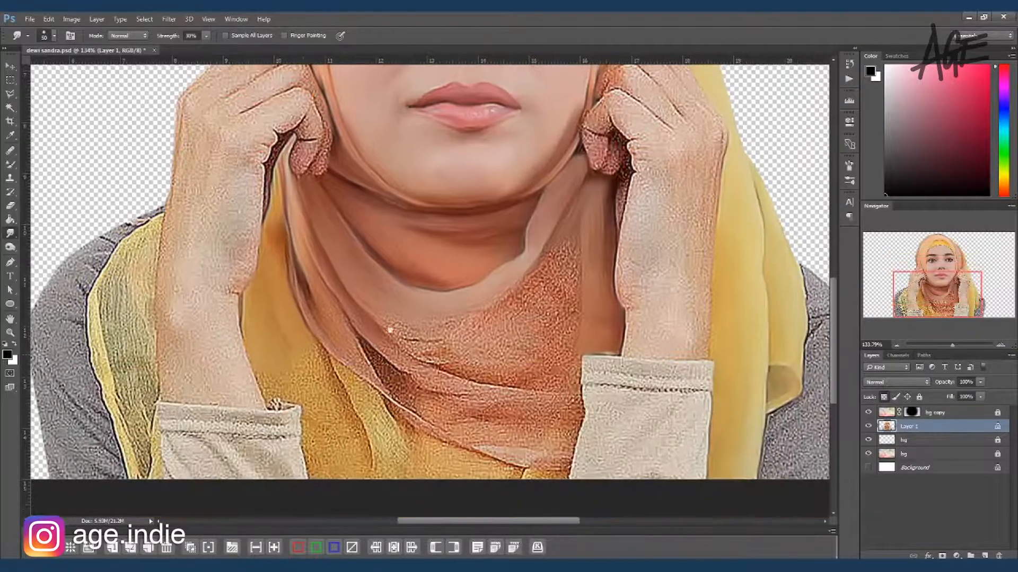
drag(264, 378, 293, 404)
key(bracketright)
key(bracketright)
key(bracketright)
key(bracketright)
mouse_move(274, 364)
mouse_down()
mouse_move(314, 375)
mouse_move(298, 346)
mouse_move(329, 399)
mouse_up()
key(bracketleft)
key(bracketleft)
mouse_move(318, 353)
mouse_down()
mouse_move(350, 430)
mouse_move(347, 456)
mouse_move(320, 412)
mouse_move(311, 425)
mouse_move(333, 470)
mouse_move(343, 373)
mouse_up()
Step: Smudge the lower front of the orange neck scarf and the yellow cloth at its bottom edge
mouse_move(361, 436)
mouse_down()
mouse_move(375, 403)
mouse_move(365, 406)
mouse_move(342, 324)
mouse_move(360, 357)
mouse_move(349, 348)
mouse_move(408, 400)
mouse_move(400, 408)
mouse_move(379, 391)
mouse_move(418, 480)
mouse_move(484, 467)
mouse_move(450, 473)
mouse_up()
mouse_move(374, 324)
mouse_down()
mouse_move(472, 345)
mouse_move(466, 325)
mouse_move(566, 228)
mouse_up()
drag(536, 313, 574, 241)
mouse_move(498, 339)
mouse_down()
mouse_move(437, 363)
mouse_move(530, 375)
mouse_move(575, 366)
mouse_move(549, 368)
mouse_move(567, 313)
mouse_move(499, 347)
mouse_move(572, 292)
mouse_up()
mouse_move(463, 338)
mouse_down()
mouse_move(450, 389)
mouse_move(437, 383)
mouse_move(452, 402)
mouse_move(517, 396)
mouse_move(558, 406)
mouse_move(567, 395)
mouse_move(463, 412)
mouse_move(564, 404)
mouse_move(543, 449)
mouse_move(515, 416)
mouse_move(471, 444)
mouse_move(550, 459)
mouse_move(524, 471)
mouse_move(549, 459)
mouse_up()
key(bracketright)
key(bracketright)
key(bracketleft)
key(bracketleft)
key(bracketleft)
Step: Smudge the yellow scarf cloth and grey sleeve on the left-hand shoulder
scroll(371, 344, left, 3)
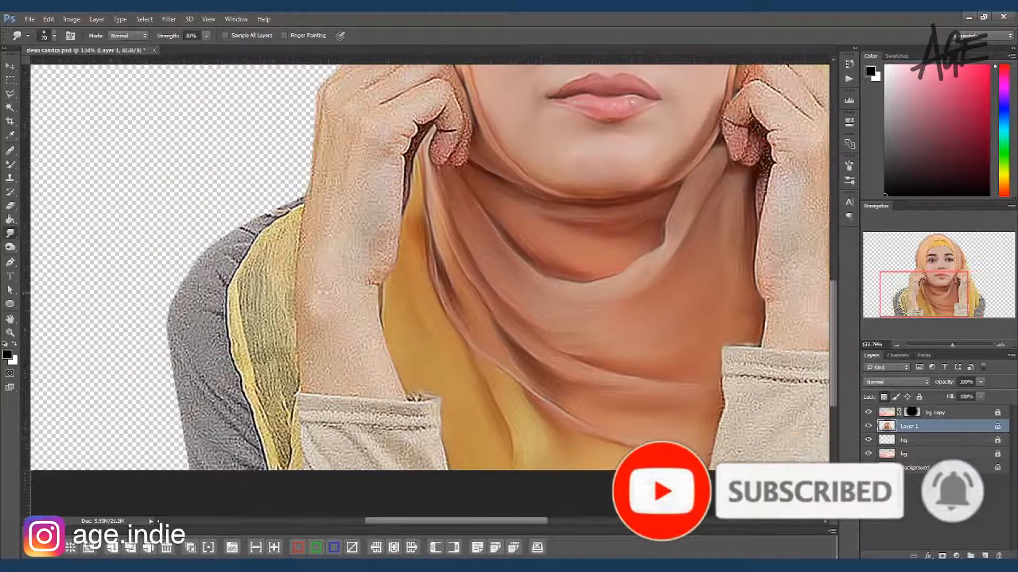
key(bracketleft)
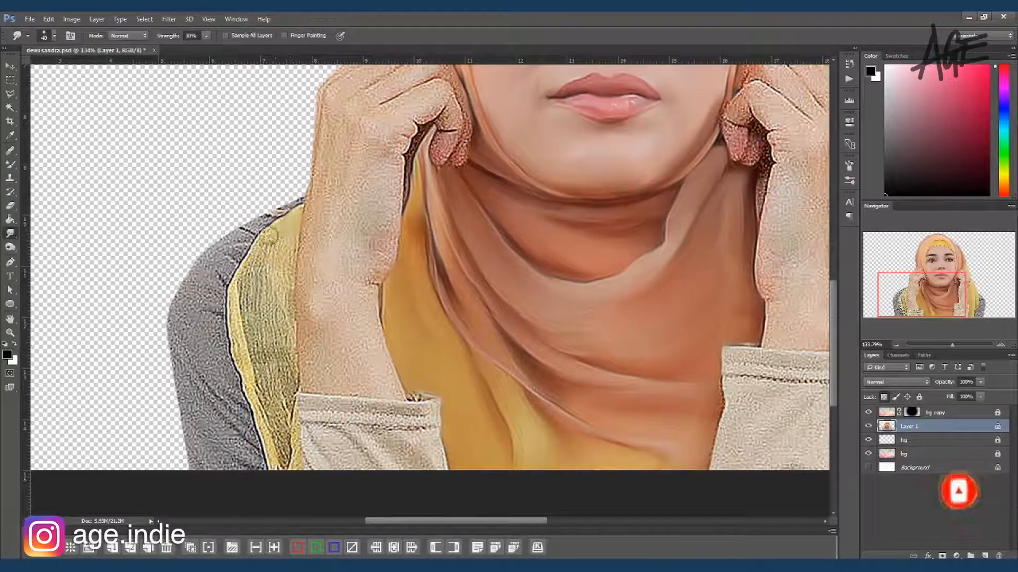
key(bracketright)
key(bracketright)
mouse_move(290, 320)
mouse_down()
mouse_move(263, 273)
mouse_move(259, 301)
mouse_move(286, 329)
mouse_move(287, 364)
mouse_move(273, 357)
mouse_move(245, 285)
mouse_move(282, 452)
mouse_up()
mouse_move(237, 283)
mouse_down()
mouse_move(248, 375)
mouse_move(235, 358)
mouse_up()
mouse_move(267, 328)
mouse_down()
mouse_move(271, 284)
mouse_move(255, 404)
mouse_move(218, 419)
mouse_move(247, 411)
mouse_move(202, 371)
mouse_move(267, 399)
mouse_move(260, 427)
mouse_move(246, 376)
mouse_move(183, 294)
mouse_move(226, 356)
mouse_move(186, 275)
mouse_move(234, 328)
mouse_move(169, 252)
mouse_move(218, 249)
mouse_move(225, 223)
mouse_move(281, 167)
mouse_move(302, 179)
mouse_up()
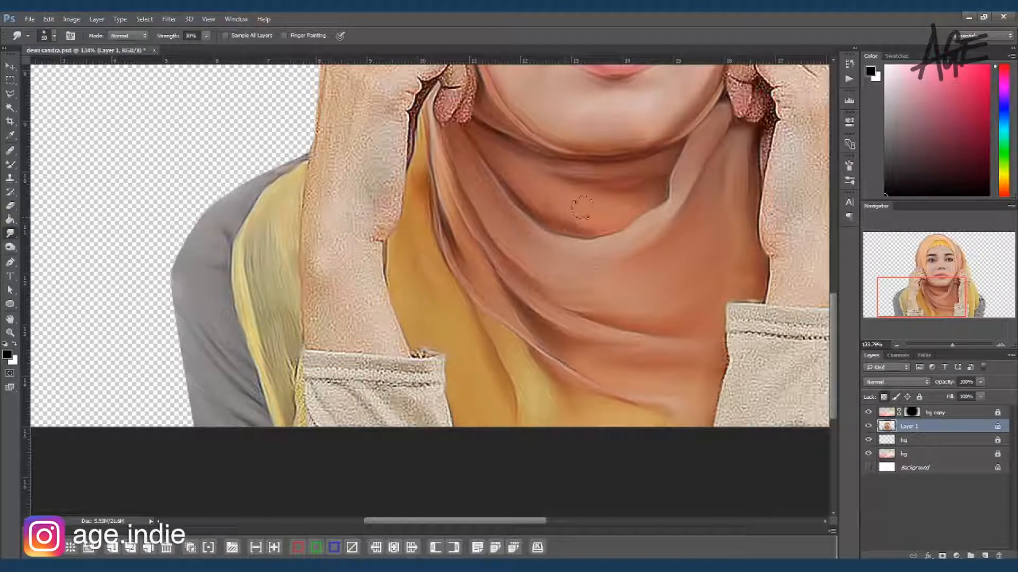
Step: Smudge the yellow scarf cloth and grey sleeve on the right-hand shoulder
drag(585, 235, 265, 291)
drag(445, 315, 355, 281)
mouse_move(546, 281)
mouse_down()
mouse_move(578, 280)
mouse_move(577, 262)
mouse_move(546, 307)
mouse_move(569, 303)
mouse_move(553, 326)
mouse_up()
drag(509, 392, 562, 350)
mouse_move(510, 405)
mouse_down()
mouse_move(583, 368)
mouse_move(557, 359)
mouse_move(594, 354)
mouse_up()
mouse_move(583, 431)
mouse_down()
mouse_move(617, 432)
mouse_move(576, 411)
mouse_move(601, 376)
mouse_up()
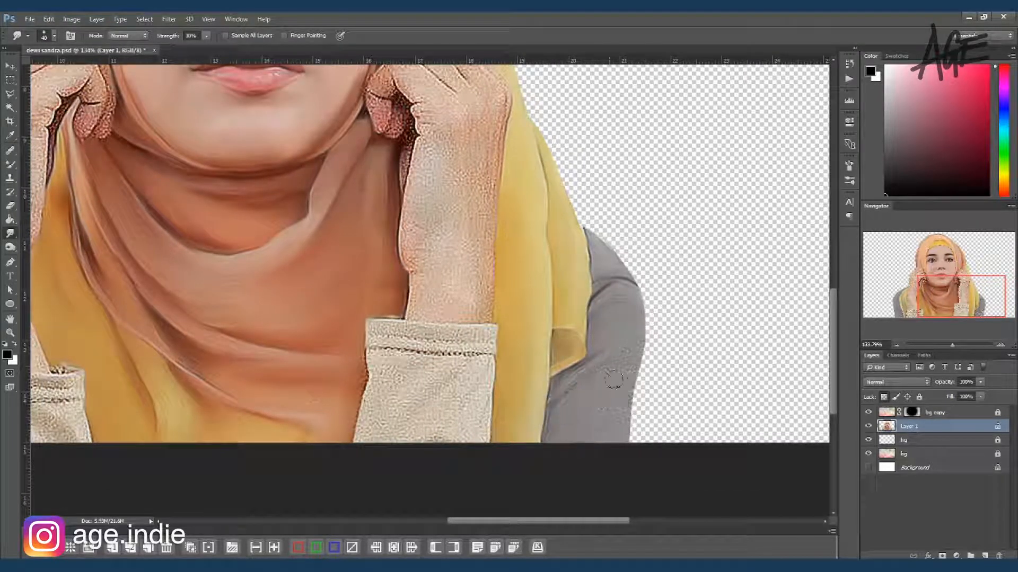
Step: Smudge the right-hand beige cuff, then blend the curled fingertips and inner wrist edge with a smaller brush
mouse_move(374, 330)
mouse_down()
mouse_move(472, 333)
mouse_move(412, 316)
mouse_move(419, 331)
mouse_move(399, 311)
mouse_move(386, 349)
mouse_move(374, 339)
mouse_move(487, 346)
mouse_up()
mouse_move(399, 321)
mouse_down()
mouse_move(406, 363)
mouse_move(481, 359)
mouse_move(419, 358)
mouse_move(360, 383)
mouse_move(382, 366)
mouse_move(415, 365)
mouse_move(409, 398)
mouse_move(480, 386)
mouse_move(419, 432)
mouse_up()
drag(455, 169, 479, 250)
key(bracketleft)
key(bracketleft)
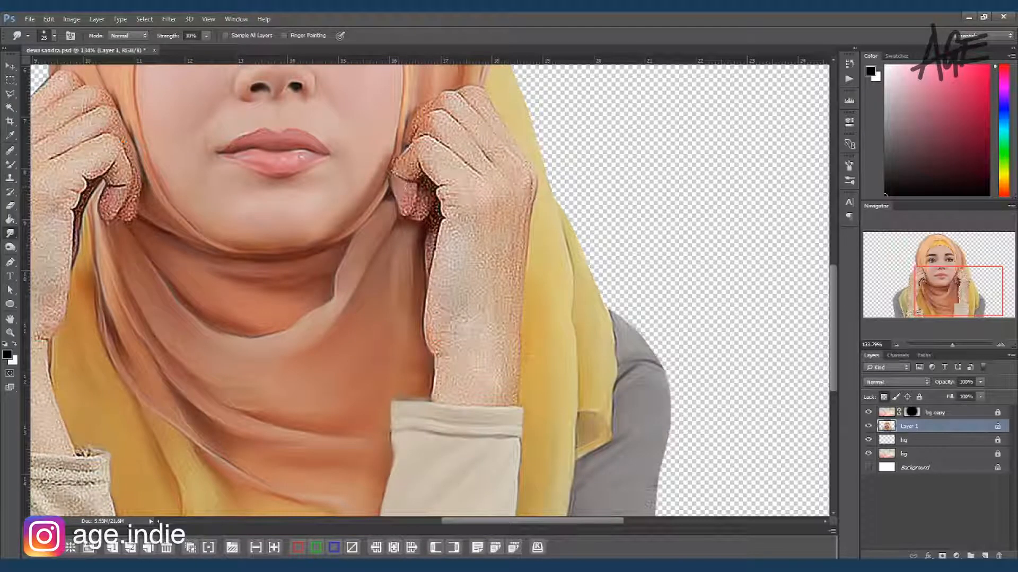
mouse_move(419, 215)
mouse_down()
mouse_move(426, 194)
mouse_move(397, 169)
mouse_move(432, 144)
mouse_move(449, 178)
mouse_move(441, 260)
mouse_move(457, 350)
mouse_up()
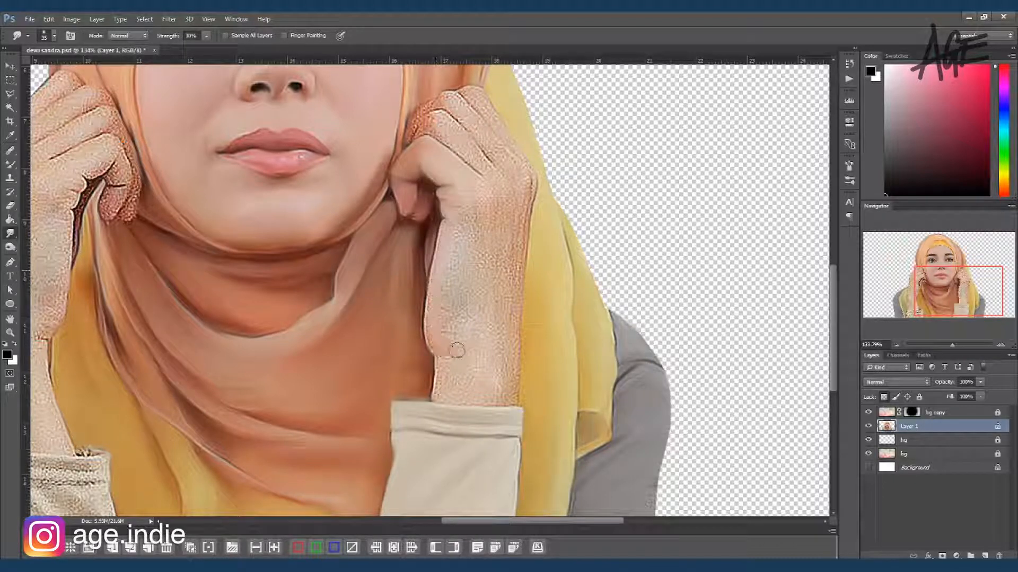
drag(436, 310, 438, 399)
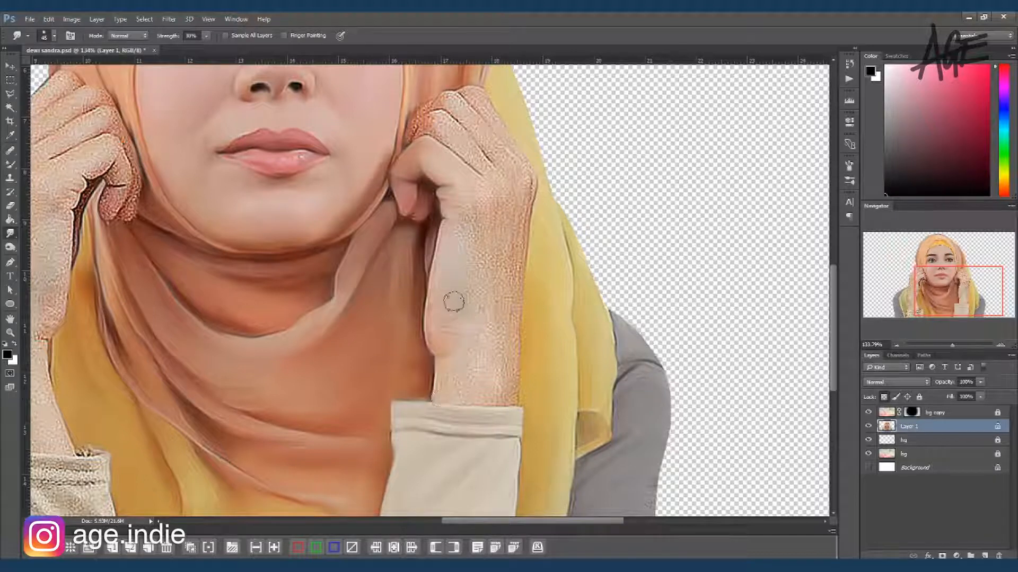
Step: Smudge the remaining fingers, back of the hand and forearm of the right-hand arm, varying the brush size
drag(459, 209, 470, 185)
mouse_move(471, 326)
mouse_down()
mouse_move(477, 393)
mouse_move(504, 368)
mouse_move(472, 371)
mouse_move(477, 295)
mouse_move(517, 235)
mouse_move(526, 181)
mouse_up()
mouse_move(471, 220)
mouse_down()
mouse_move(483, 313)
mouse_move(481, 243)
mouse_move(447, 223)
mouse_move(469, 249)
mouse_up()
key(bracketleft)
key(bracketleft)
mouse_move(472, 214)
mouse_down()
mouse_move(420, 220)
mouse_move(524, 253)
mouse_move(487, 194)
mouse_move(519, 233)
mouse_up()
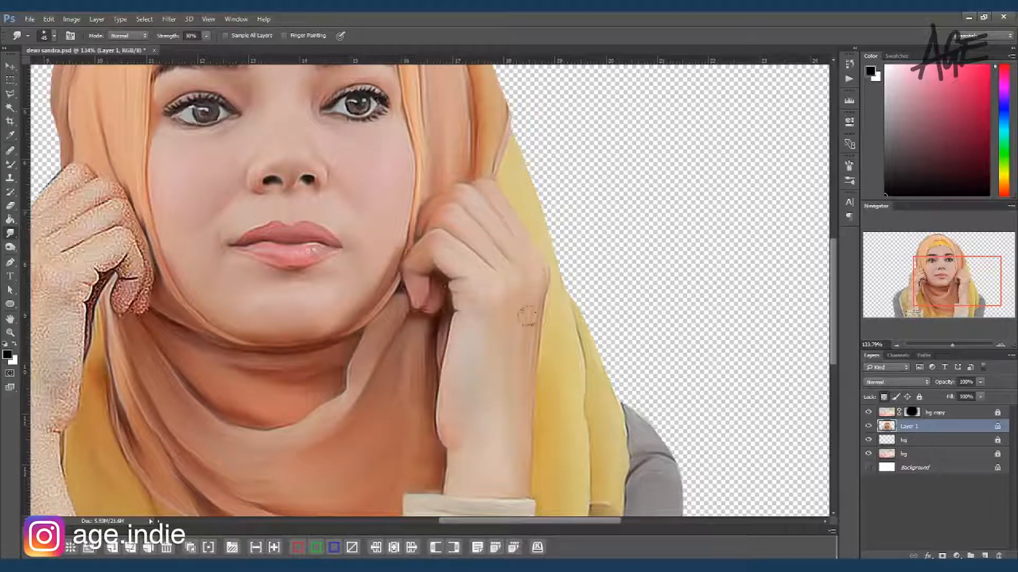
Step: Smudge the fingers, knuckles and curled fingertips of the left-hand hand
drag(383, 292, 570, 236)
drag(402, 240, 495, 250)
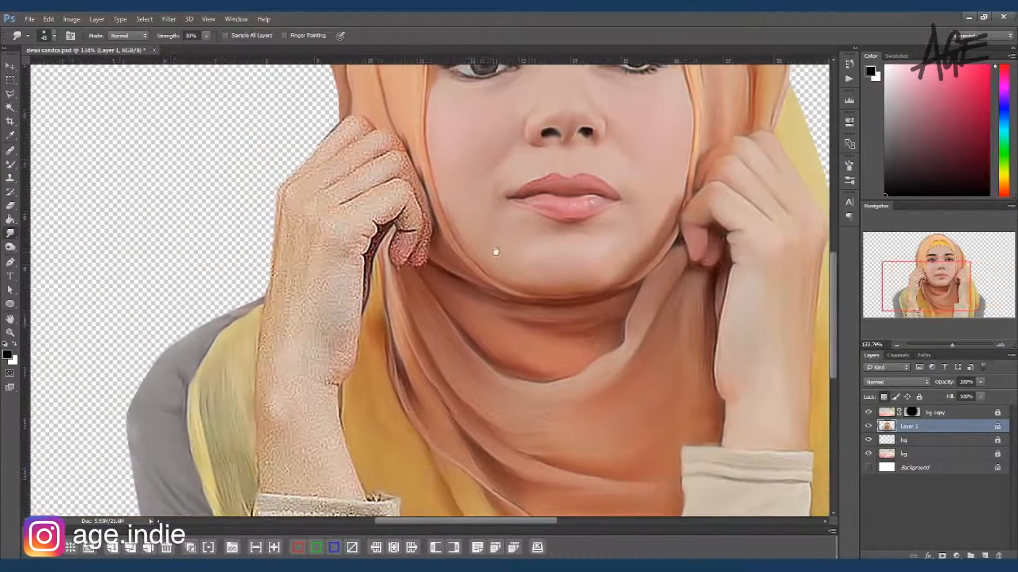
mouse_move(349, 124)
mouse_down()
mouse_move(297, 178)
mouse_move(308, 168)
mouse_up()
drag(368, 126, 344, 159)
drag(302, 192, 375, 154)
mouse_move(332, 204)
mouse_down()
mouse_move(391, 178)
mouse_move(419, 204)
mouse_move(418, 254)
mouse_move(407, 235)
mouse_up()
mouse_move(411, 181)
mouse_down()
mouse_move(371, 261)
mouse_move(365, 307)
mouse_up()
key(bracketright)
key(bracketright)
drag(382, 210, 414, 213)
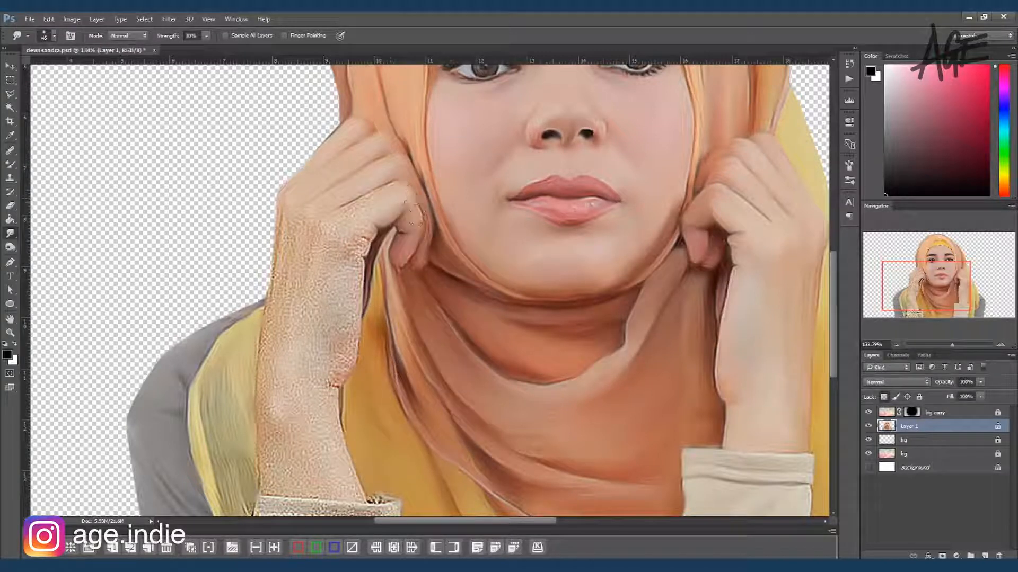
Step: Smudge the left-hand wrist and forearm down to the beige cuff, including the cuff's folds
mouse_move(346, 211)
mouse_down()
mouse_move(361, 241)
mouse_move(349, 357)
mouse_move(345, 230)
mouse_move(309, 334)
mouse_move(349, 352)
mouse_move(300, 378)
mouse_move(302, 302)
mouse_move(324, 352)
mouse_up()
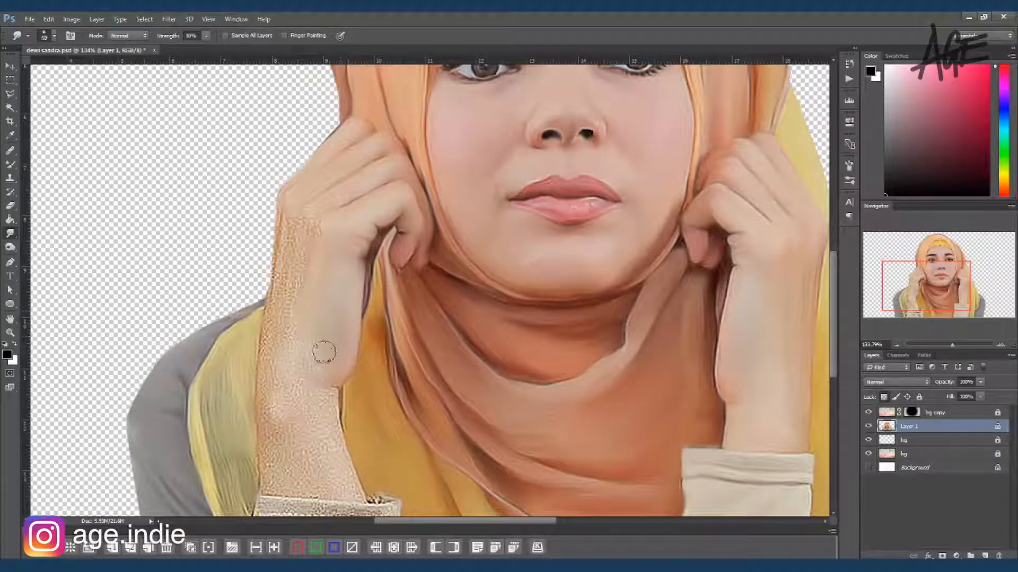
mouse_move(303, 236)
mouse_down()
mouse_move(320, 233)
mouse_move(291, 211)
mouse_move(275, 277)
mouse_move(279, 232)
mouse_move(274, 431)
mouse_move(311, 399)
mouse_move(334, 432)
mouse_move(265, 461)
mouse_move(284, 484)
mouse_move(291, 472)
mouse_move(295, 491)
mouse_up()
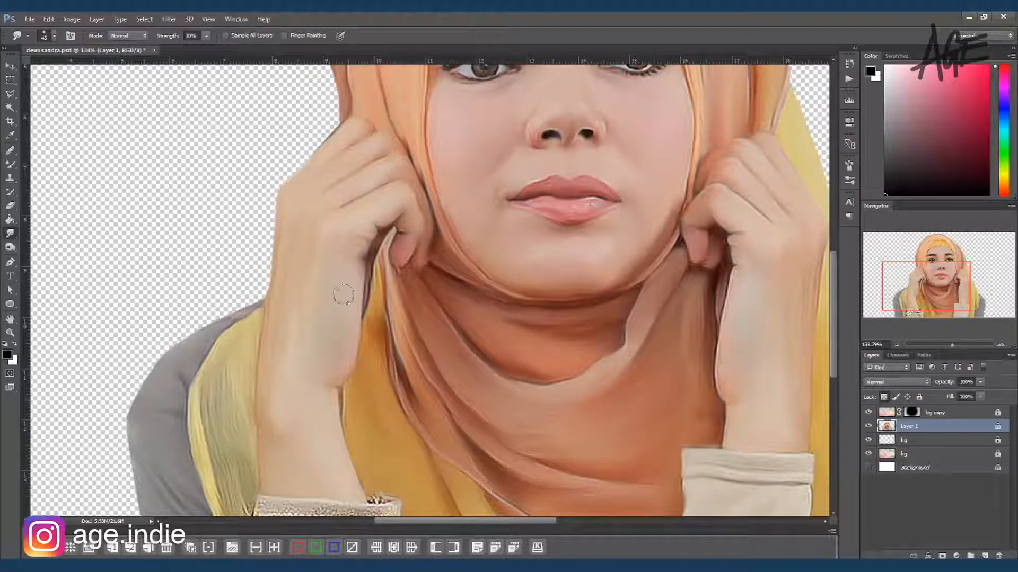
scroll(394, 207, down, 5)
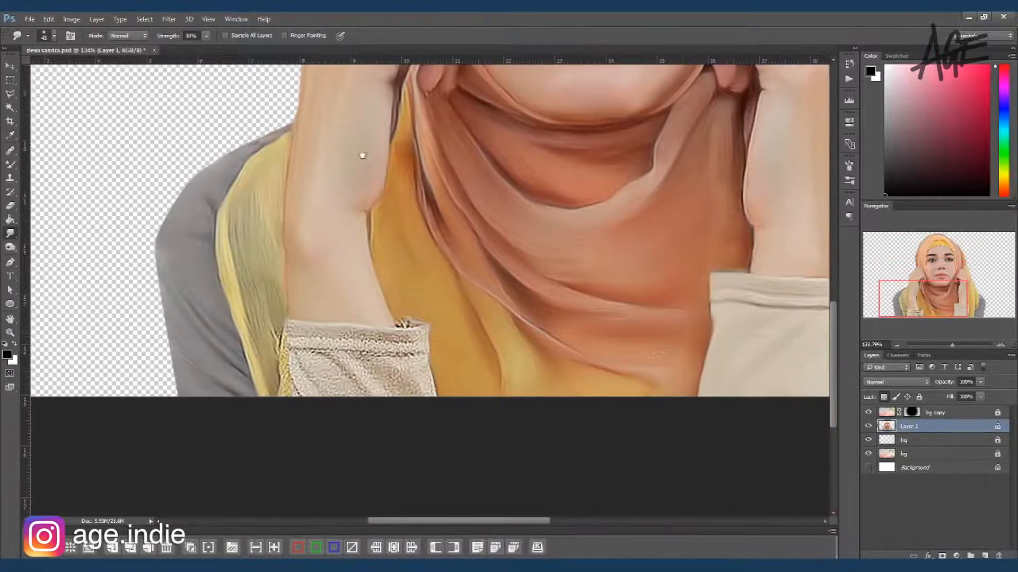
drag(393, 334, 407, 317)
mouse_move(303, 347)
mouse_down()
mouse_move(410, 340)
mouse_move(286, 356)
mouse_move(296, 371)
mouse_move(331, 379)
mouse_move(324, 350)
mouse_move(387, 377)
mouse_move(411, 353)
mouse_move(412, 387)
mouse_move(424, 379)
mouse_up()
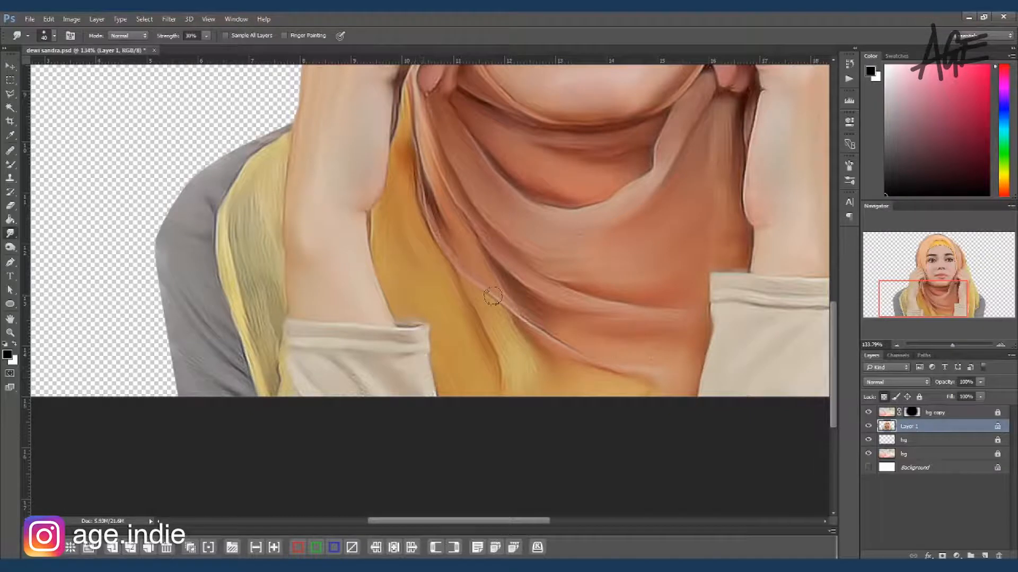
Step: Brighten the irises of both eyes with the Dodge tool
key(ctrl+0)
key(o)
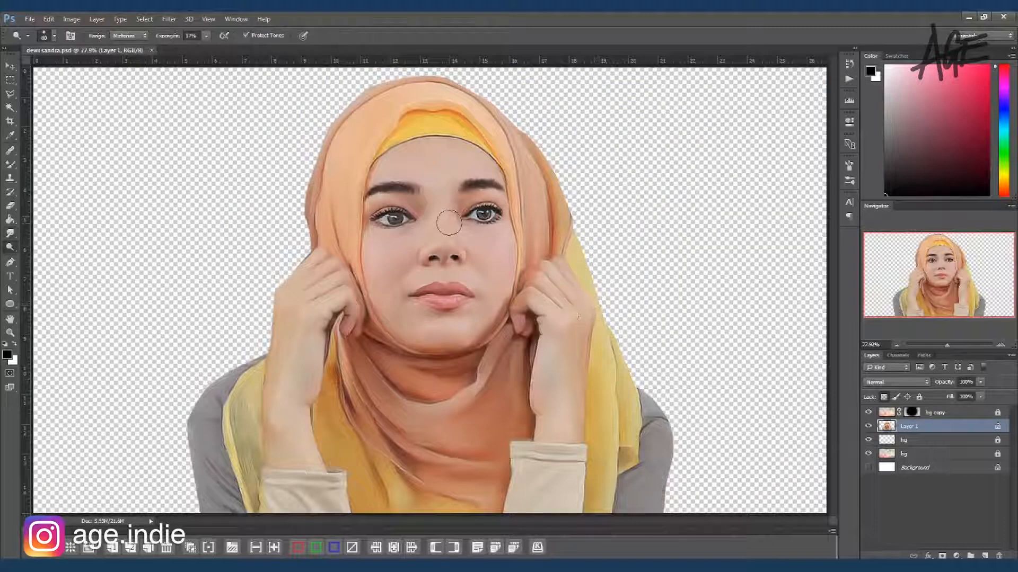
drag(447, 204, 465, 206)
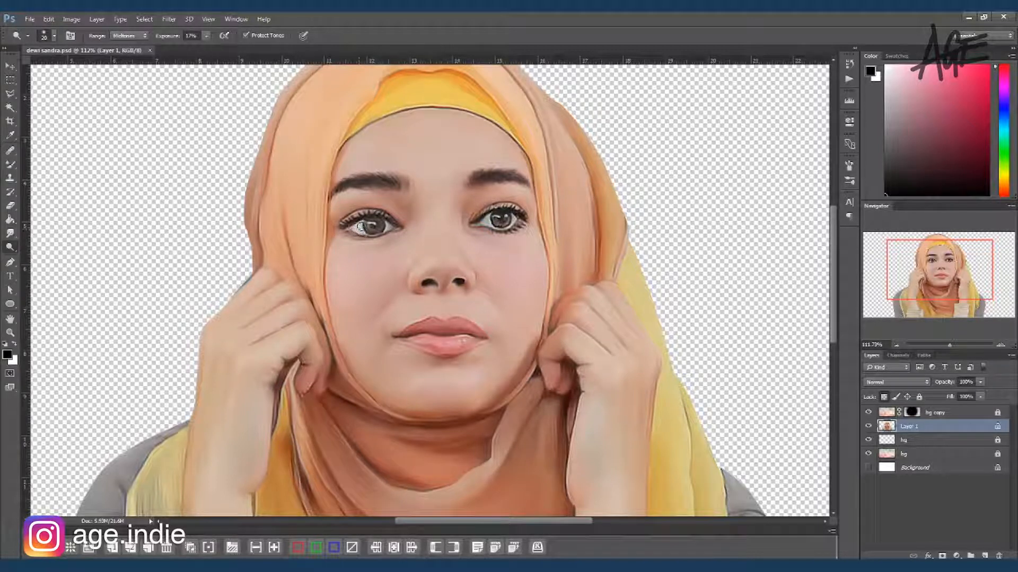
drag(359, 228, 366, 232)
drag(516, 216, 510, 226)
Step: Dodge a highlight along the bridge and tip of the nose, varying the brush size
key(])
key(])
key(])
key(])
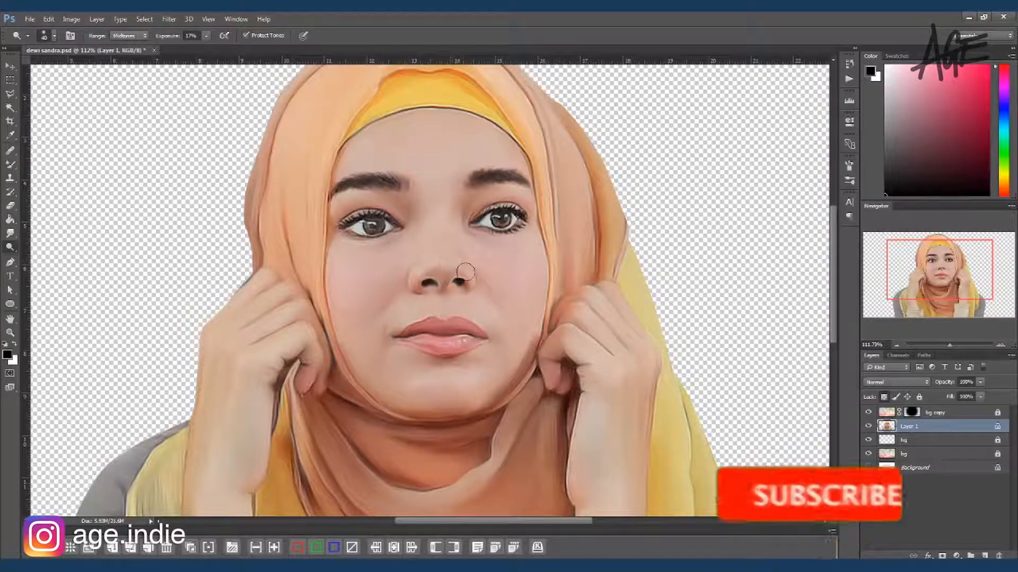
key(bracketleft)
key(bracketleft)
key(bracketleft)
key(bracketleft)
key(bracketleft)
key(bracketleft)
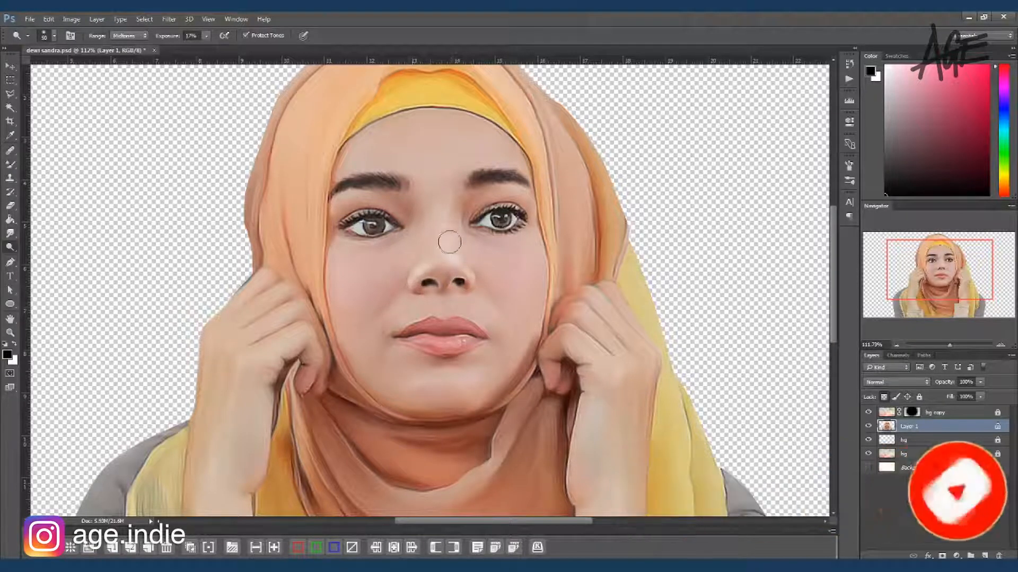
key(bracketright)
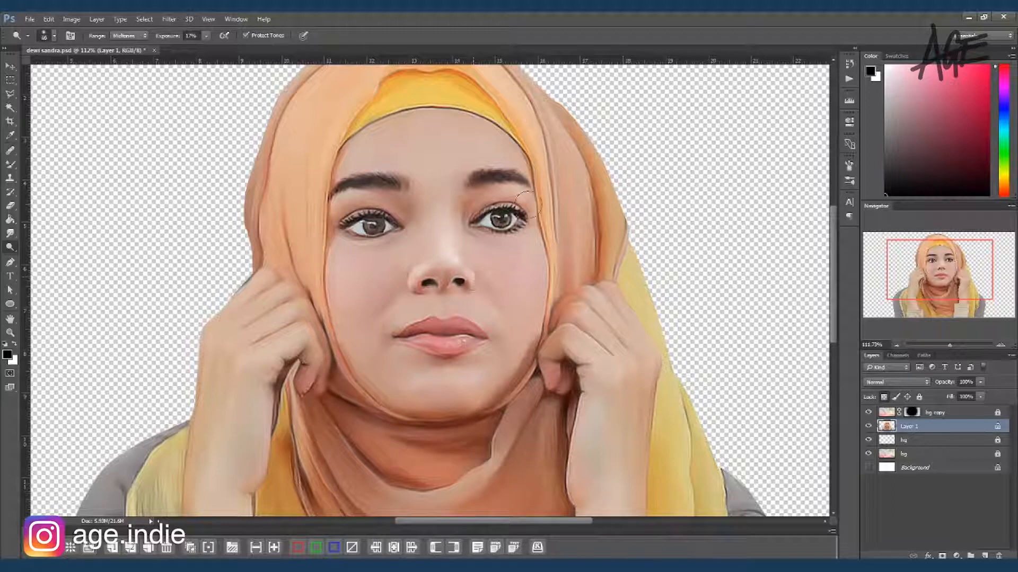
Step: Dodge highlights on the right-hand cheek and chin with a larger brush
key(bracketright)
key(bracketright)
key(bracketright)
key(bracketright)
mouse_move(518, 249)
mouse_down()
mouse_move(521, 303)
mouse_move(492, 377)
mouse_up()
key(bracketleft)
key(bracketleft)
key(bracketleft)
key(bracketleft)
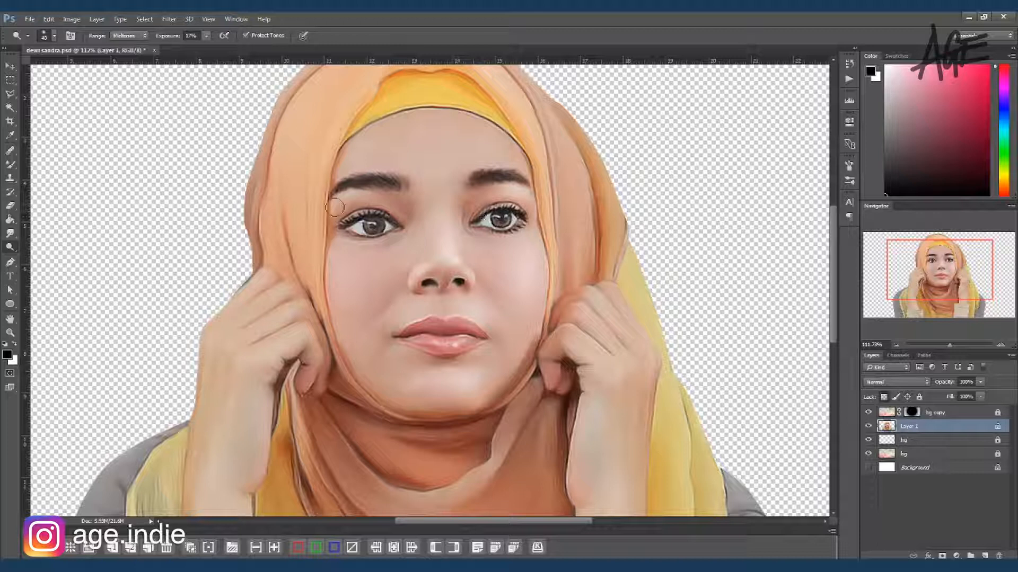
Step: Dodge highlights on the forehead and left-hand cheek, refining the nose and cheeks with a smaller brush
mouse_move(355, 156)
mouse_down()
mouse_move(432, 164)
mouse_move(438, 186)
mouse_move(495, 173)
mouse_move(454, 167)
mouse_move(513, 183)
mouse_up()
mouse_move(397, 266)
mouse_down()
mouse_move(345, 273)
mouse_move(362, 263)
mouse_up()
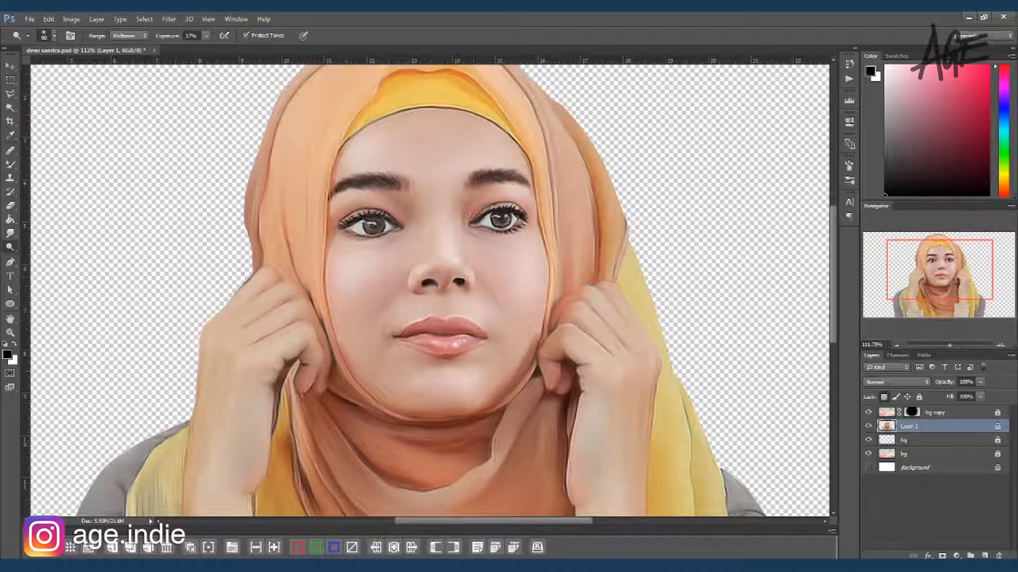
drag(377, 361, 367, 369)
key(bracketleft)
key(bracketleft)
key(bracketleft)
mouse_move(452, 253)
mouse_down()
mouse_move(446, 245)
mouse_move(431, 268)
mouse_up()
drag(539, 272, 529, 272)
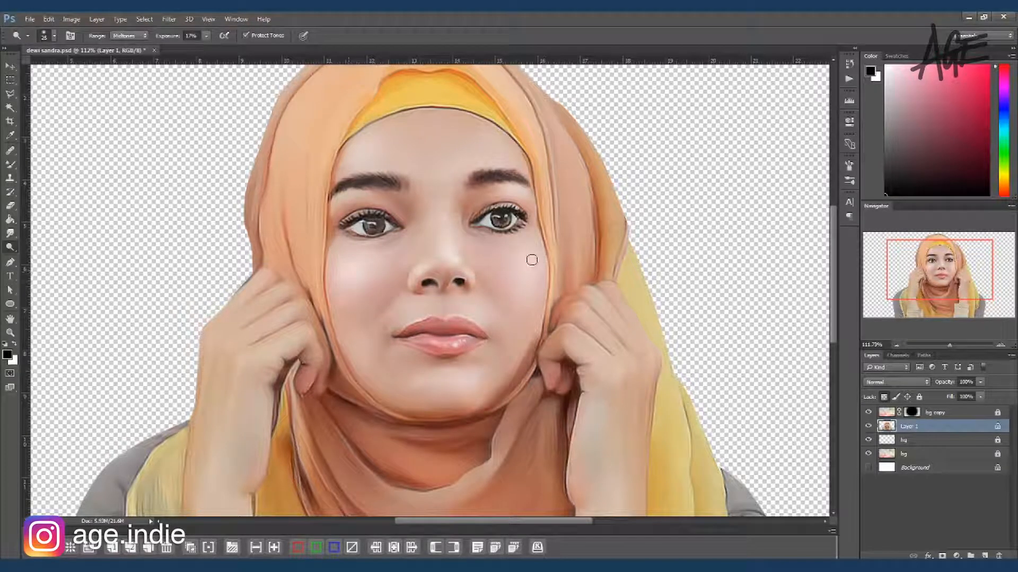
Step: Dodge the area between the eyebrows and the headscarf above and beside the forehead
scroll(437, 235, up, 2)
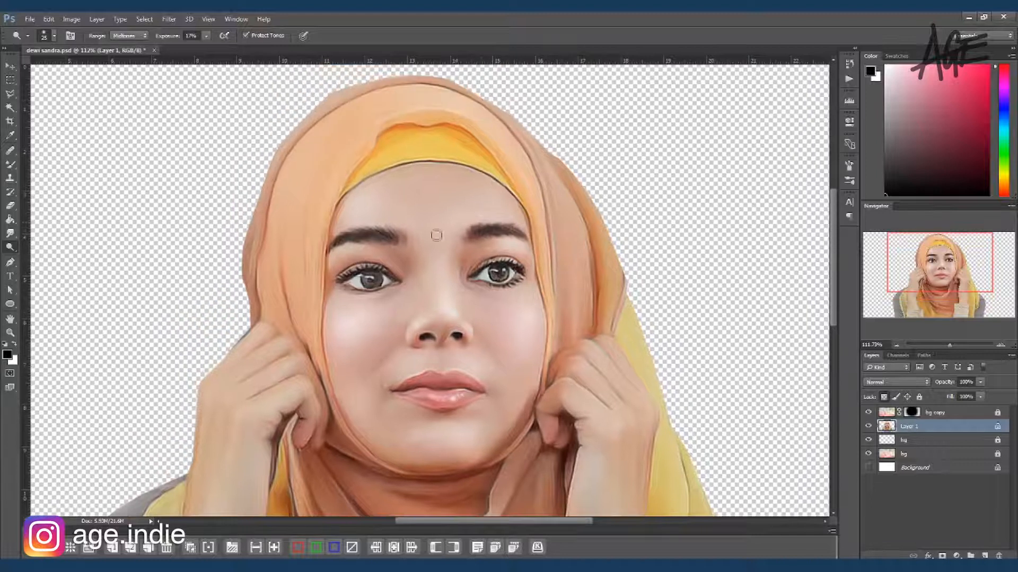
drag(422, 225, 423, 240)
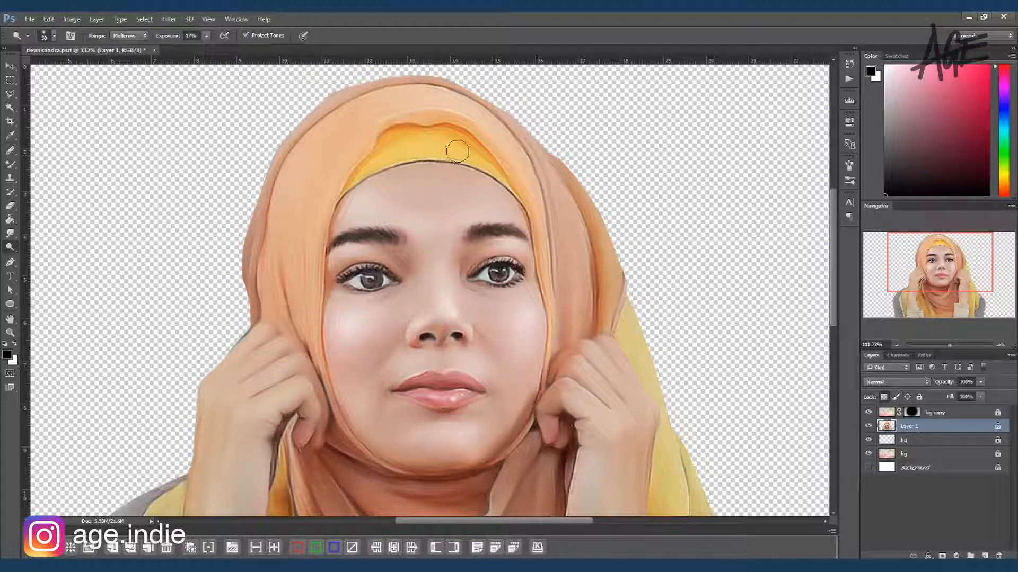
key(bracketright)
key(bracketright)
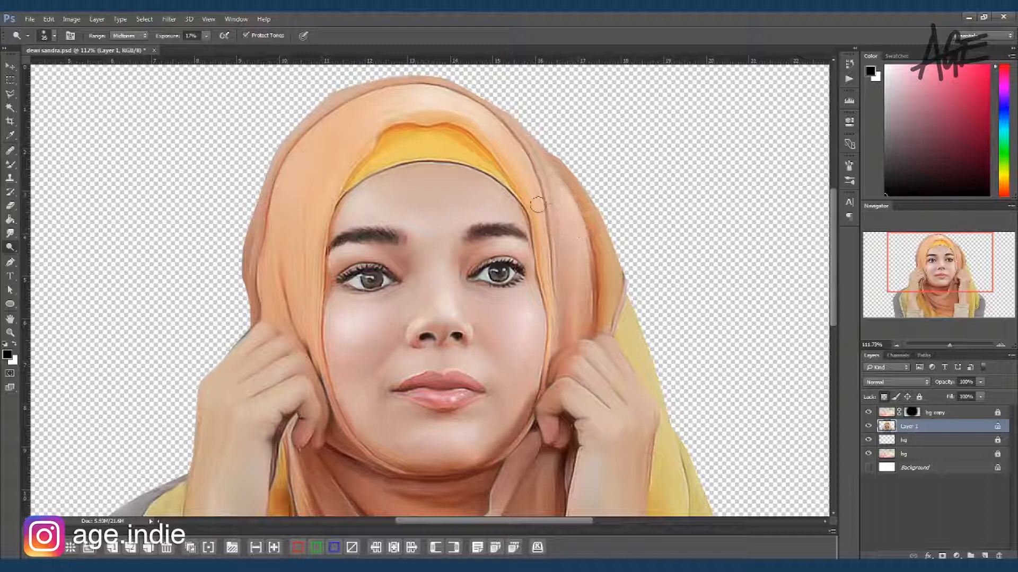
Step: Dodge highlights on the right-hand hand and forearm
drag(520, 344, 462, 207)
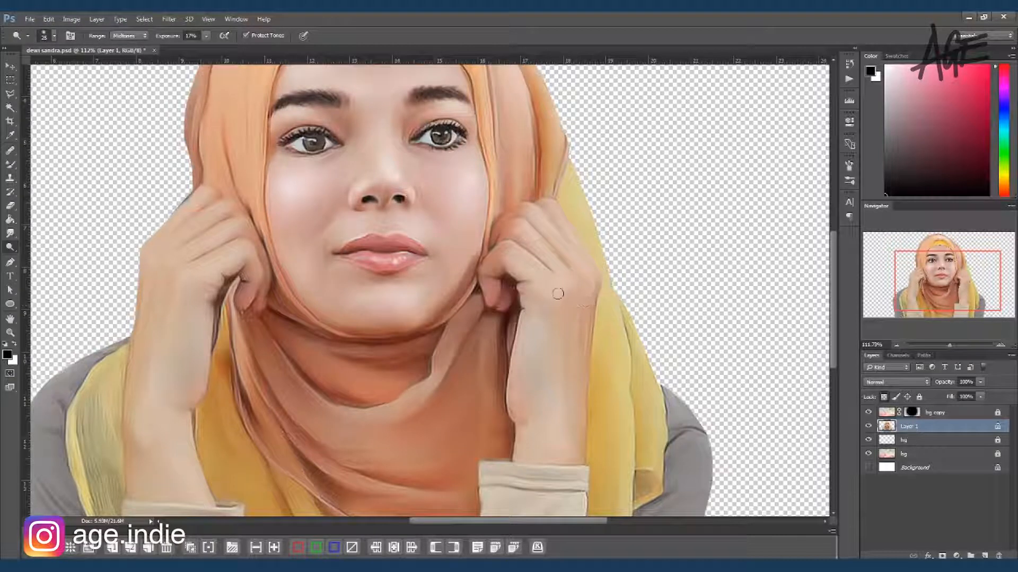
drag(528, 334, 525, 410)
drag(557, 439, 525, 439)
drag(550, 374, 586, 289)
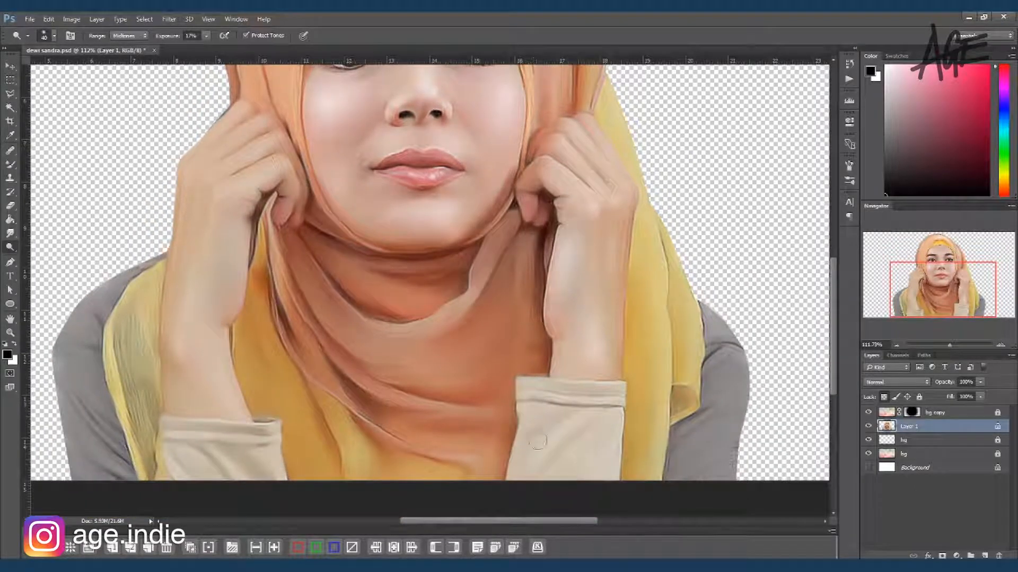
key(bracketright)
key(bracketright)
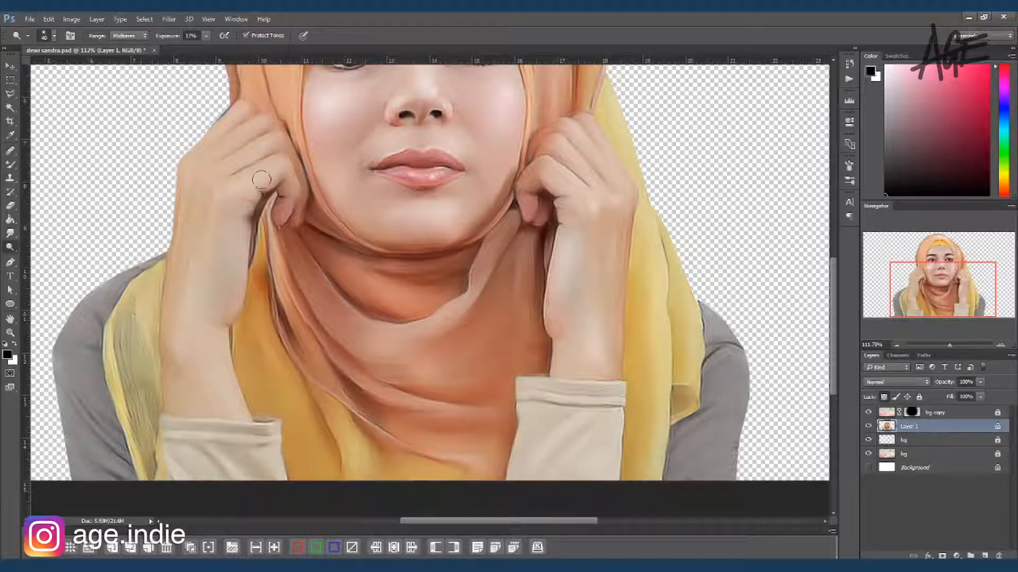
Step: Dodge highlights on the fingers and back of the left-hand hand
drag(227, 162, 244, 144)
drag(206, 172, 248, 146)
key(bracketleft)
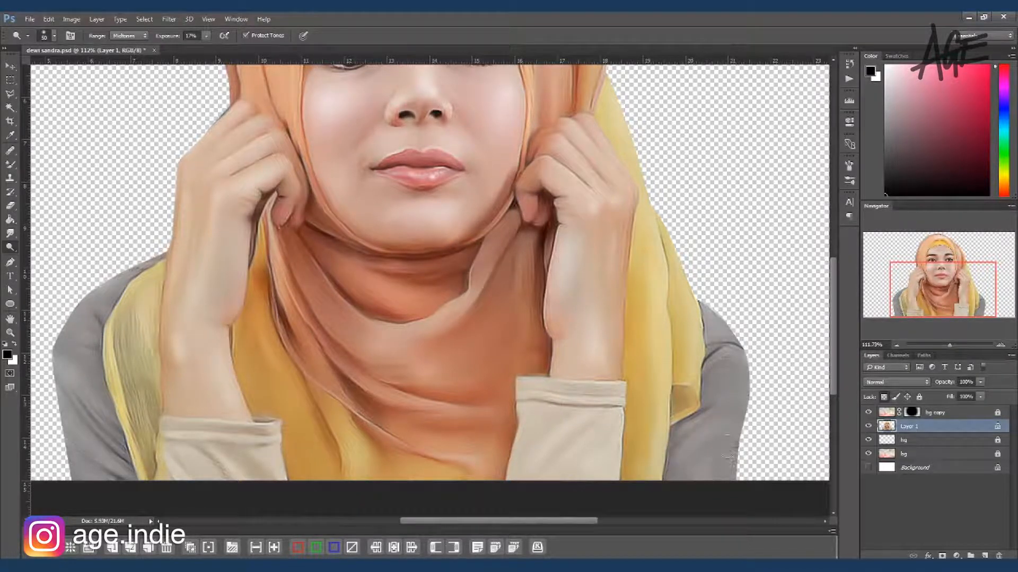
key(ctrl+0)
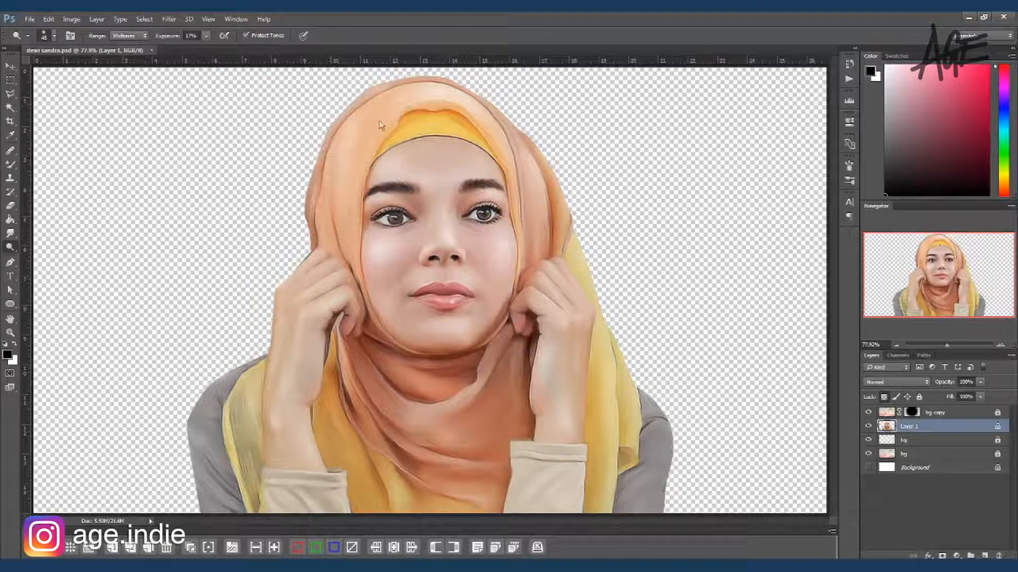
Step: Show the white Background layer and raise the lower bg and bg copy layers to 100% opacity
click(868, 467)
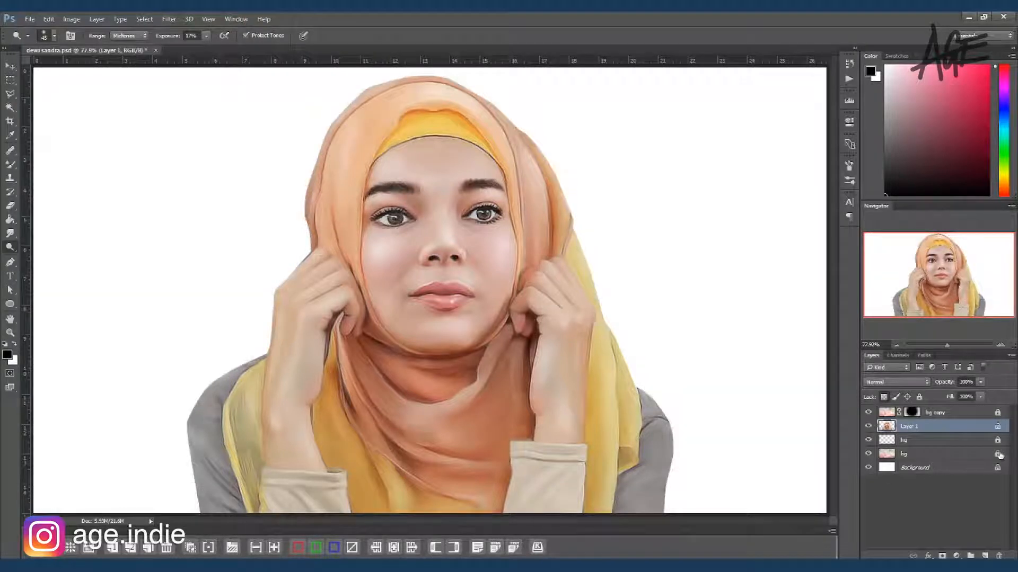
click(944, 453)
click(981, 382)
drag(963, 398, 1014, 397)
click(884, 414)
click(980, 382)
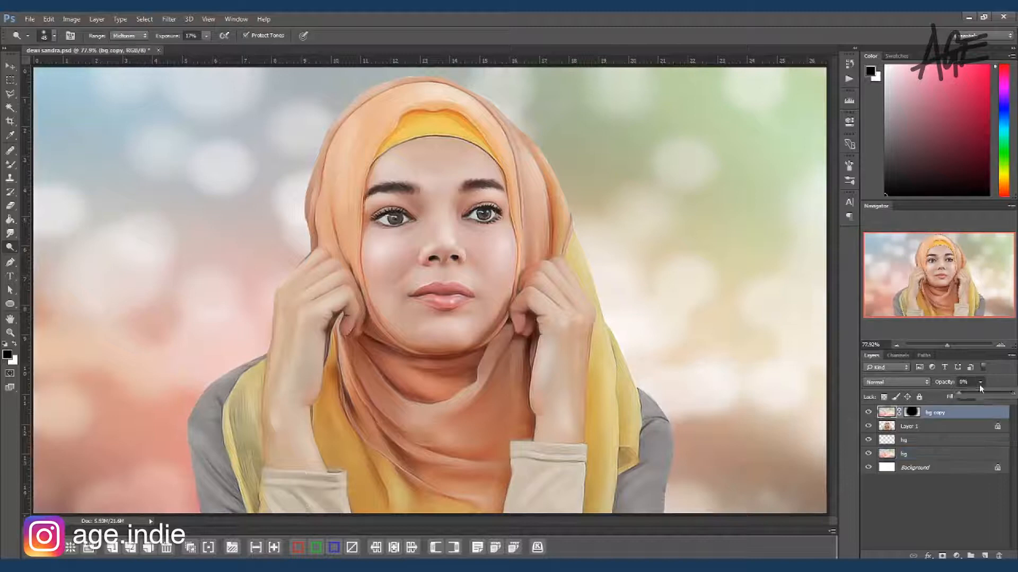
Step: Paint a white glow behind the head on the Overlay bg layer with a soft brush of size 1000
click(932, 440)
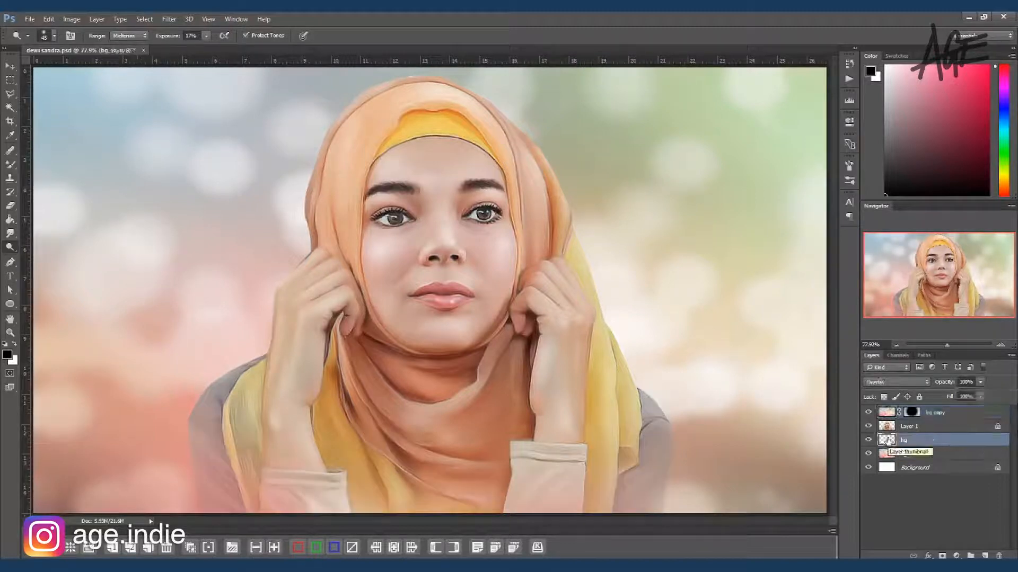
key(b)
click(346, 268)
key(ctrl+z)
key(x)
mouse_move(339, 228)
mouse_down()
mouse_move(345, 340)
mouse_move(397, 187)
mouse_move(575, 342)
mouse_move(613, 268)
mouse_move(650, 377)
mouse_up()
key(bracketright)
key(bracketright)
key(bracketright)
drag(272, 289, 214, 251)
key(ctrl+z)
drag(387, 293, 389, 229)
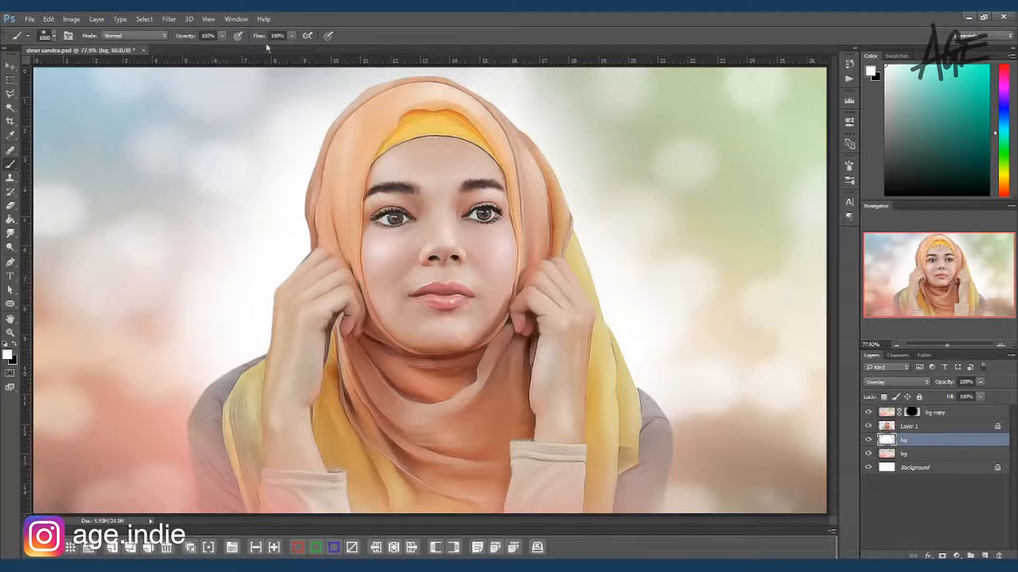
Step: Lower the brush opacity to 26% and softly brighten the background beside the head
drag(222, 49, 184, 49)
mouse_move(621, 225)
mouse_down()
mouse_move(724, 282)
mouse_move(678, 247)
mouse_up()
scroll(534, 261, down, 3)
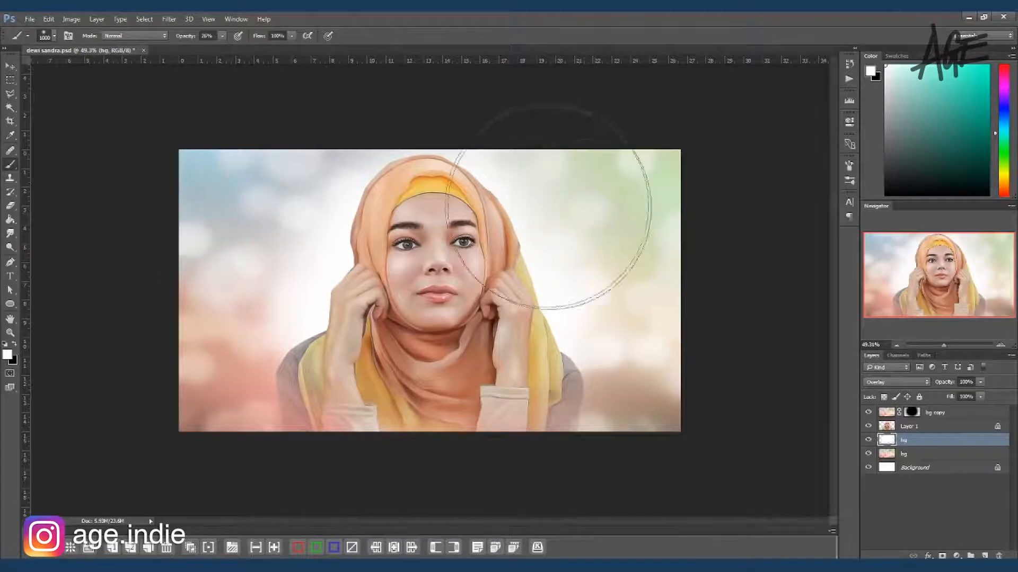
Step: Add a new layer above bg copy in Overlay mode and paint soft white light over the portrait
click(881, 412)
mouse_move(610, 385)
mouse_down()
mouse_move(587, 347)
mouse_move(335, 396)
mouse_up()
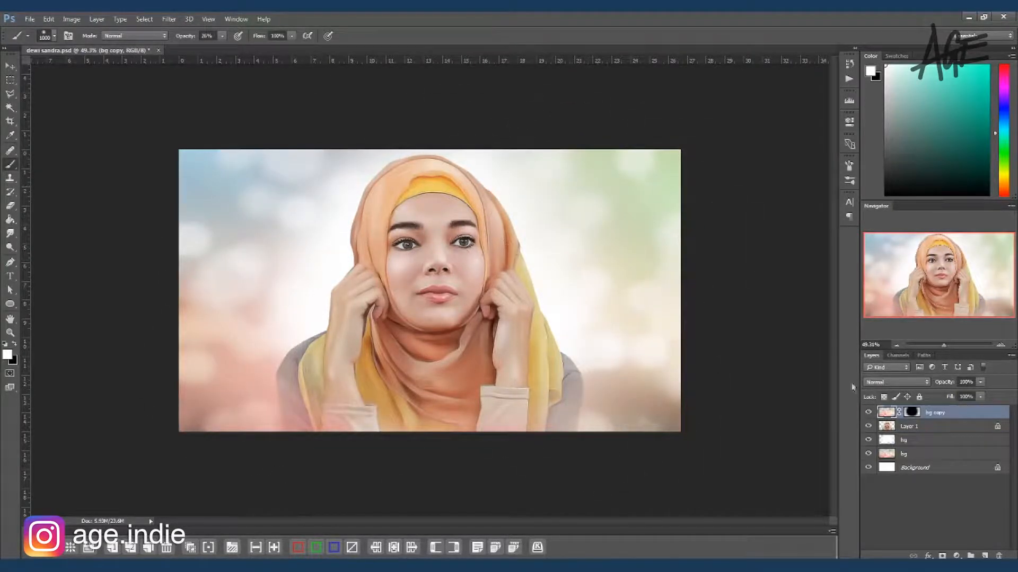
click(983, 555)
click(896, 382)
click(896, 275)
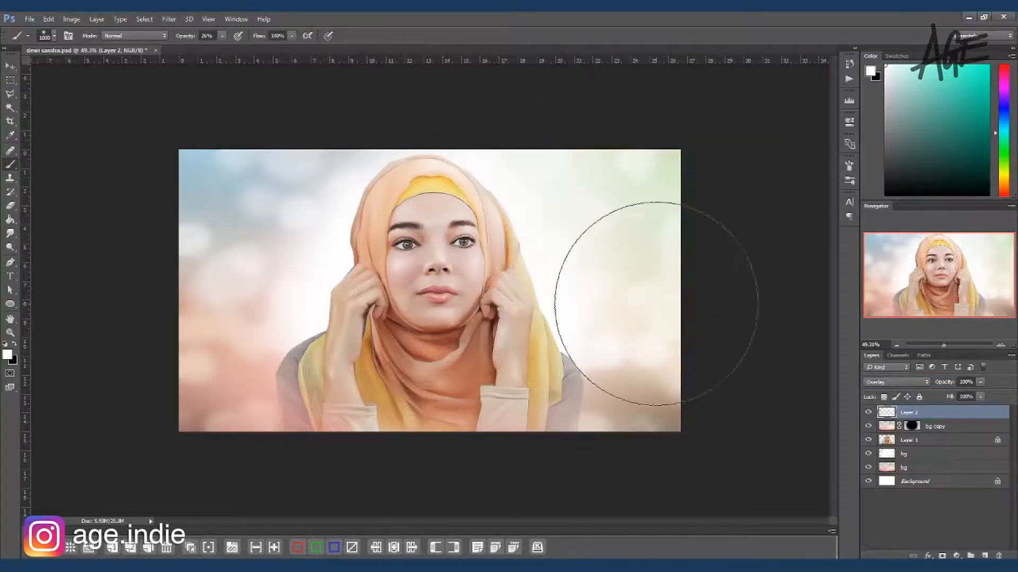
Step: Apply a Curves adjustment to the portrait on Layer 1, shaping the RGB curve with one highlight point and one shadow point
click(888, 443)
key(ctrl+m)
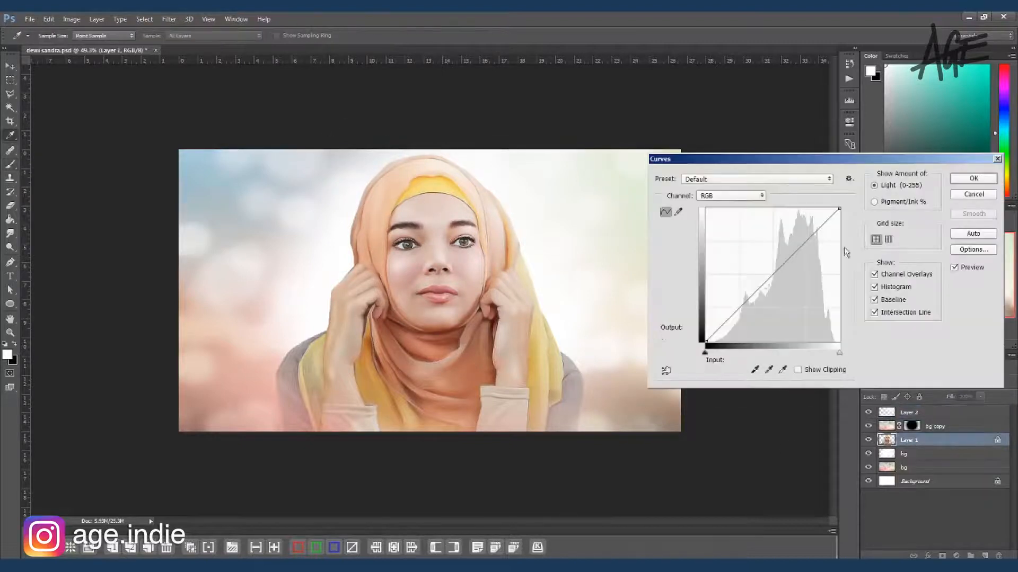
drag(818, 234, 817, 232)
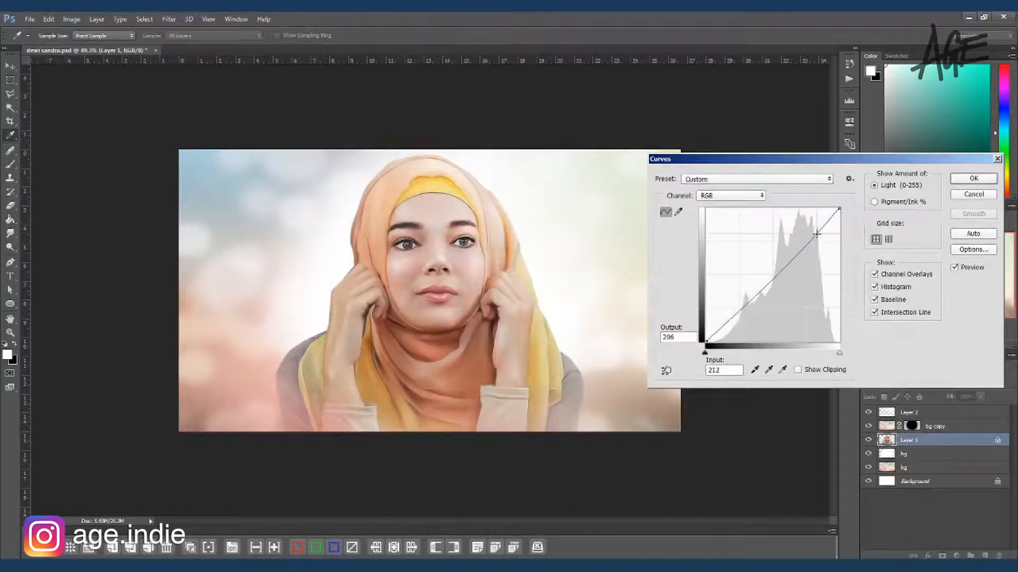
drag(730, 319, 735, 320)
click(974, 180)
key(b)
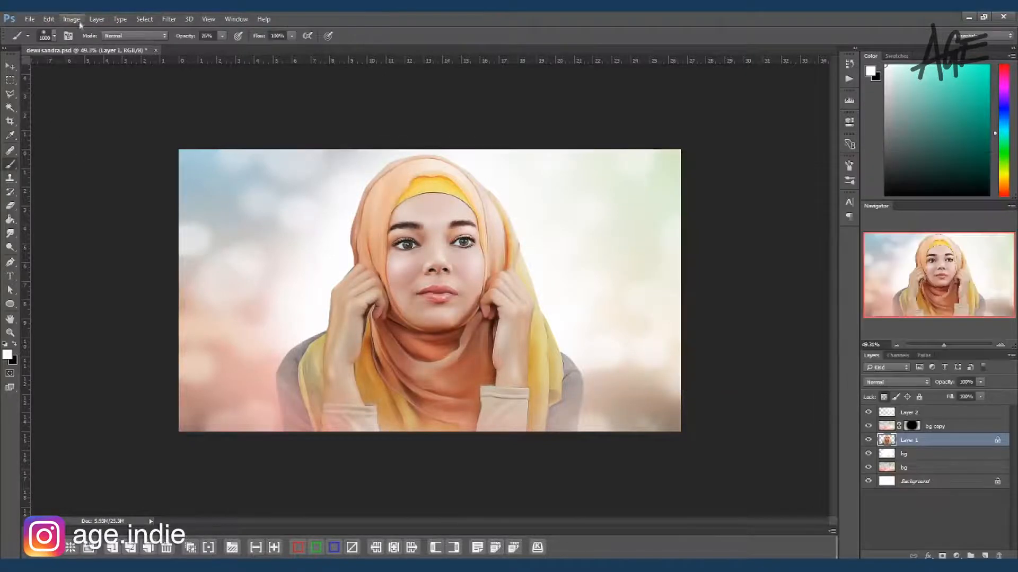
Step: Apply a Vibrance adjustment of +83 to the portrait on Layer 1
click(71, 19)
mouse_move(85, 43)
click(207, 84)
drag(779, 239, 824, 255)
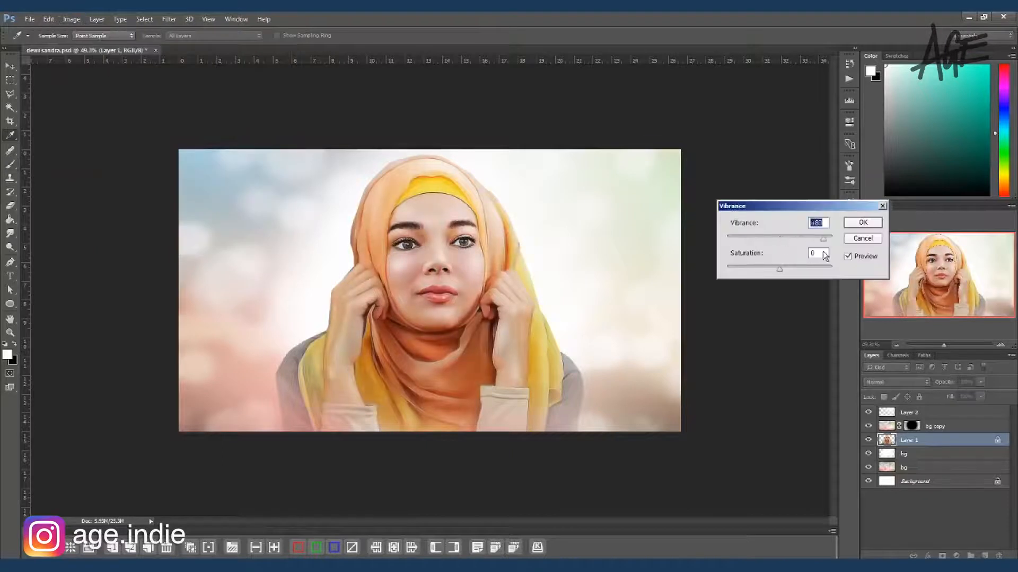
click(864, 225)
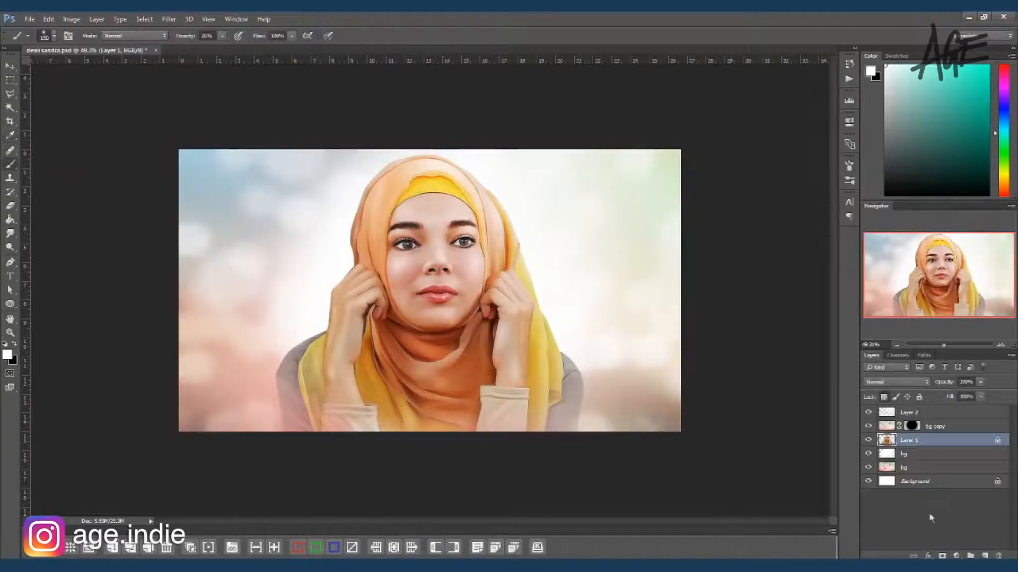
Step: On Overlay Layer 2, paint a soft yellow tint down the background beside the yellow scarf with a size 600 brush
click(886, 413)
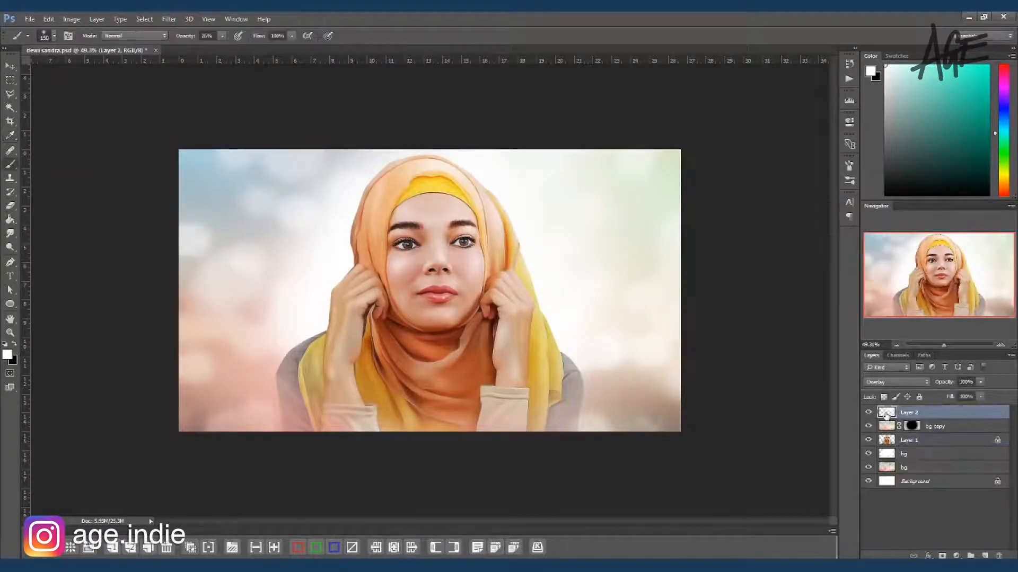
click(1009, 178)
key(bracketright)
key(bracketright)
key(bracketright)
key(bracketright)
key(bracketright)
key(bracketright)
key(bracketright)
mouse_move(578, 216)
mouse_down()
mouse_move(621, 306)
mouse_move(600, 355)
mouse_move(601, 394)
mouse_up()
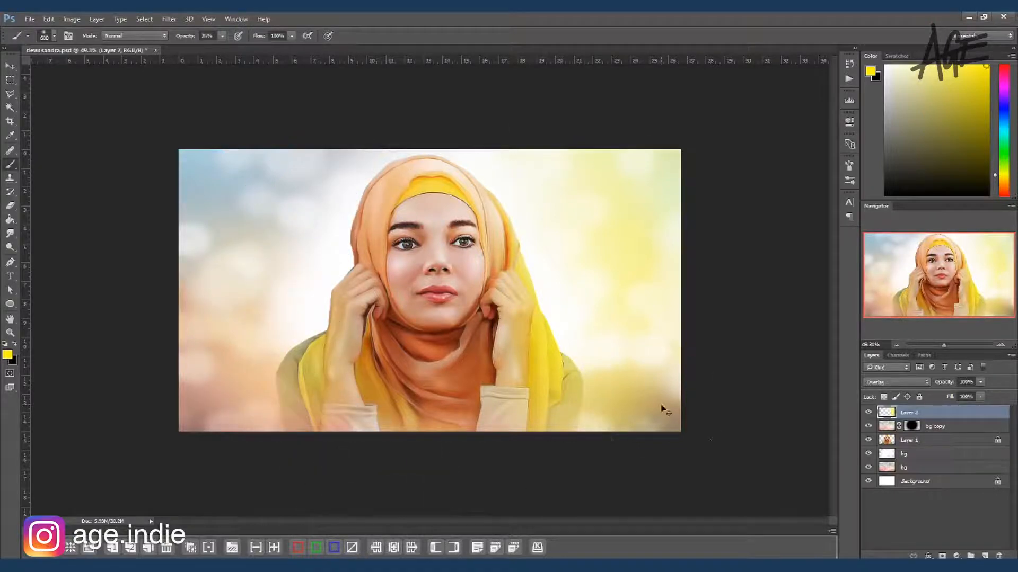
Step: Tint the lower-left background orange-red and the upper-left background blue with the same soft brush on Layer 2
click(973, 128)
click(1009, 91)
click(979, 68)
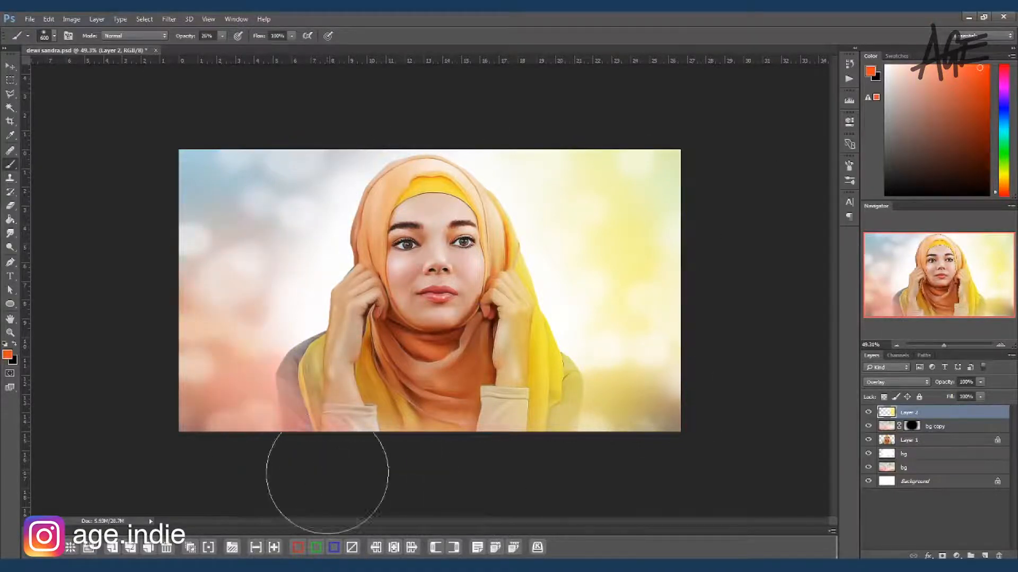
click(1003, 121)
click(969, 99)
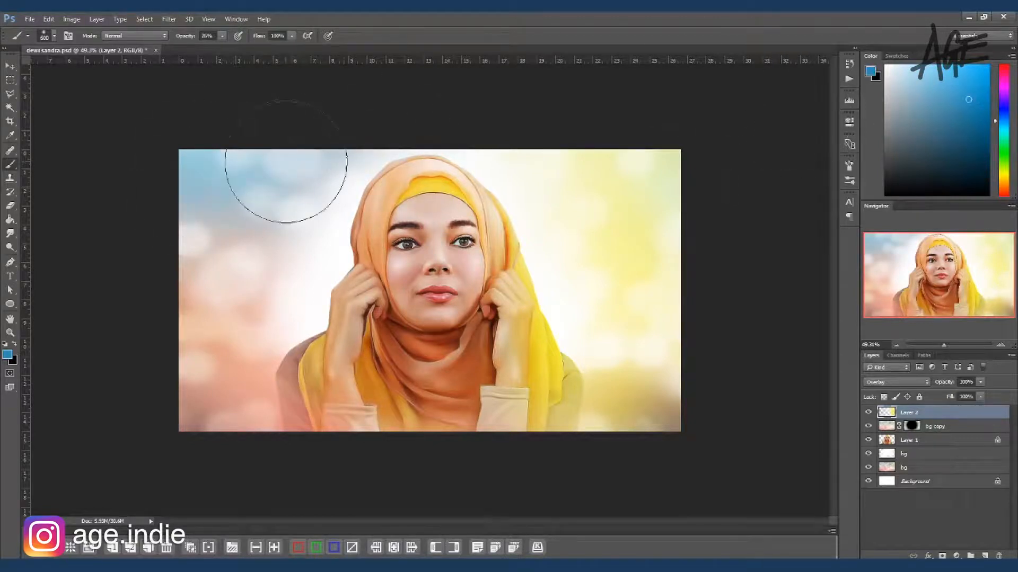
Step: Apply Levels to the portrait on Layer 1 with a shadow input of 17 and a midtone value of 1.10
key(v)
click(922, 440)
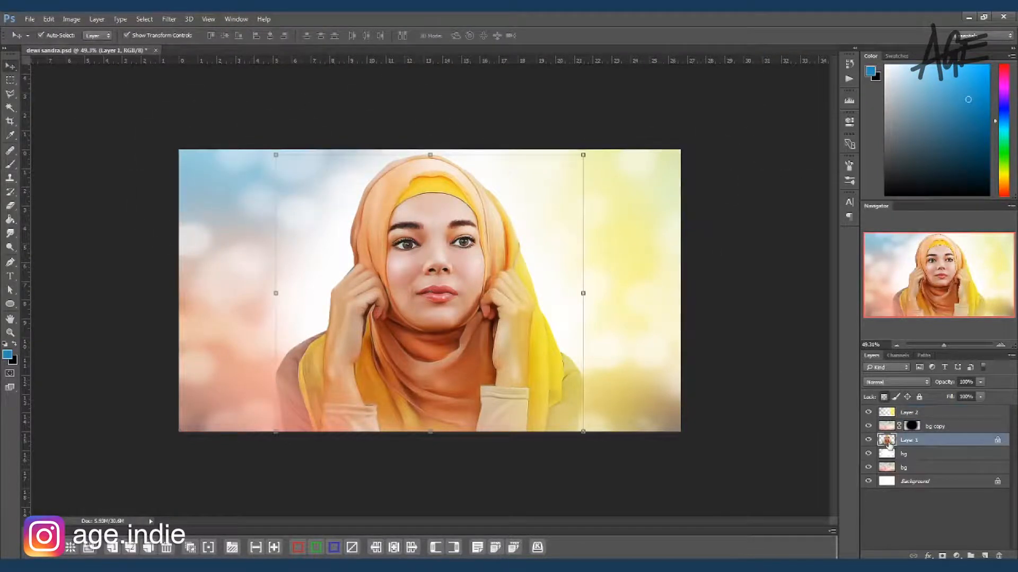
key(ctrl+l)
drag(763, 359, 766, 359)
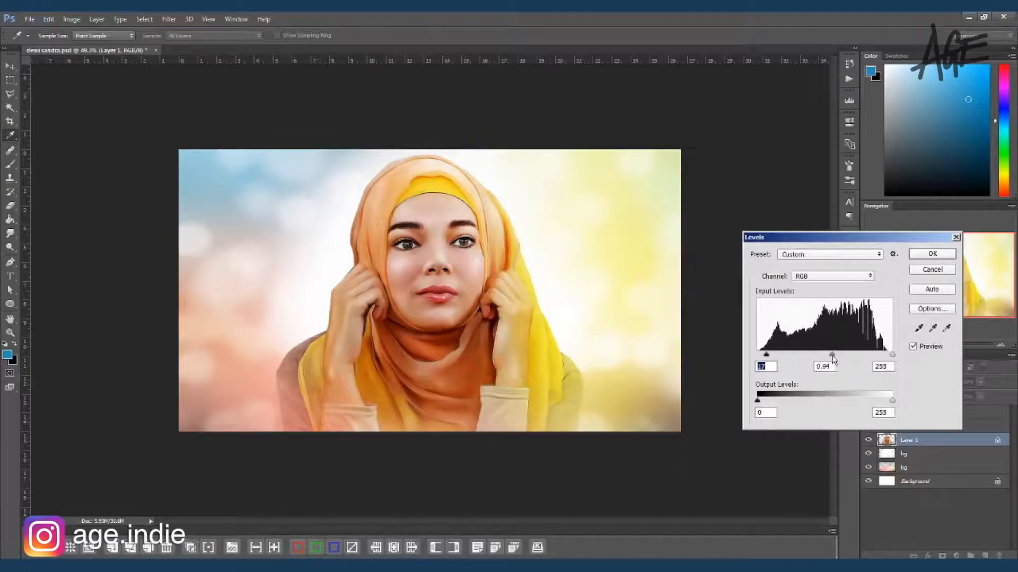
key(Return)
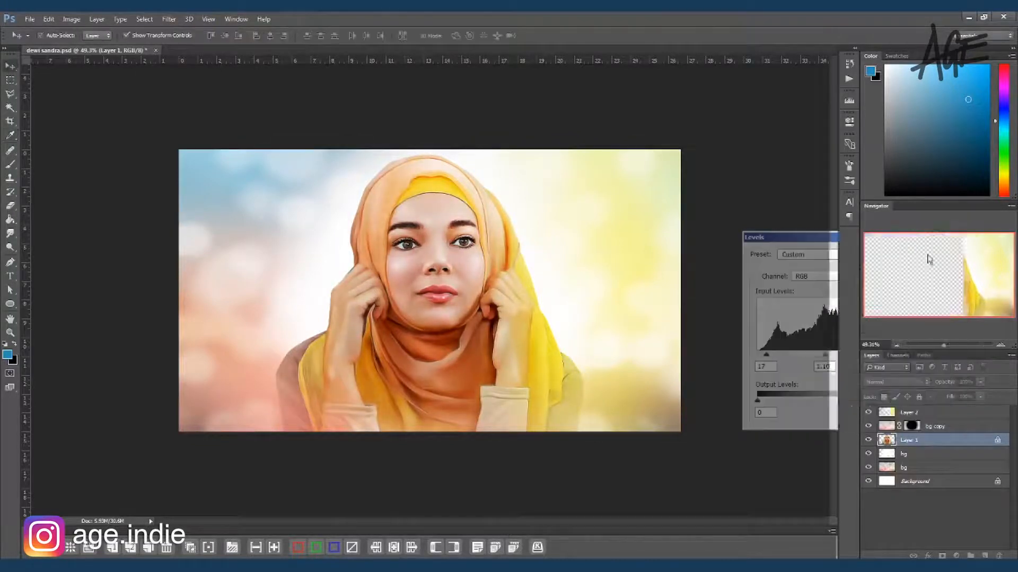
Step: Deselect the portrait layer and save the finished document
scroll(563, 326, up, 4)
scroll(689, 356, down, 4)
click(739, 309)
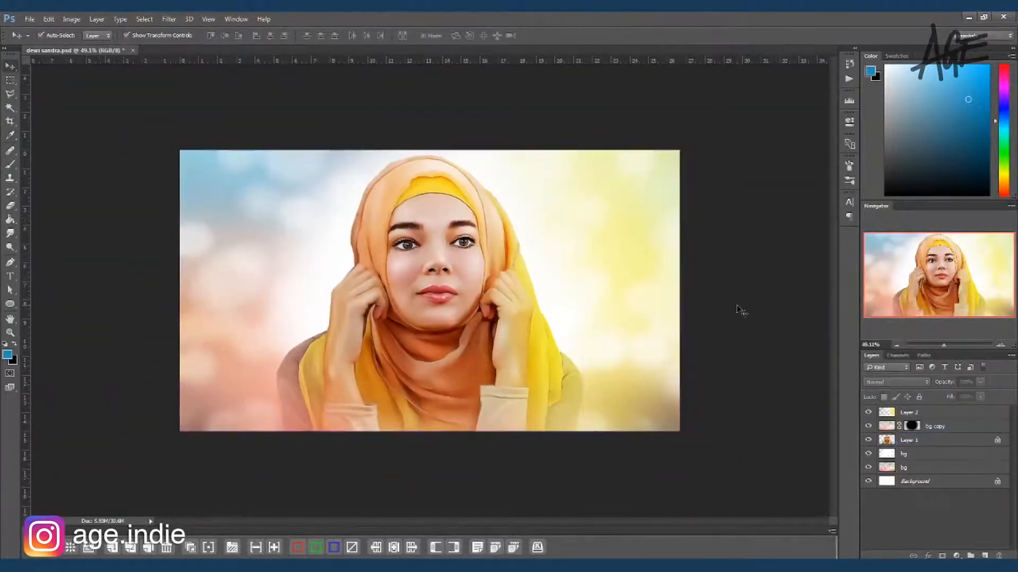
scroll(739, 309, up, 4)
key(ctrl+s)
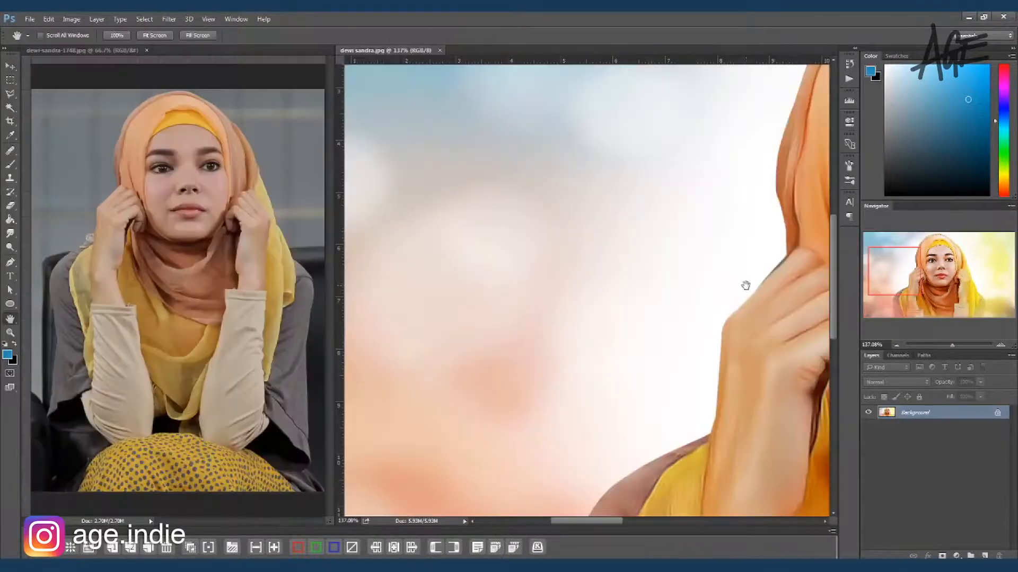
Step: Compare the face, hands and scarf of the finished painting with the original photo side by side
drag(745, 286, 381, 308)
drag(618, 420, 571, 329)
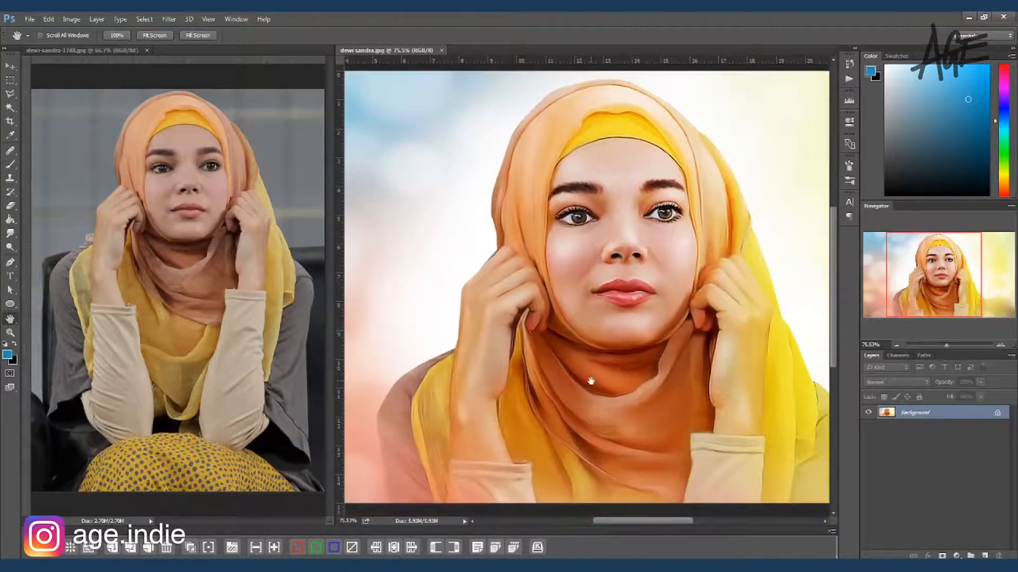
drag(593, 390, 602, 364)
drag(485, 347, 482, 383)
drag(683, 433, 649, 435)
drag(648, 383, 620, 347)
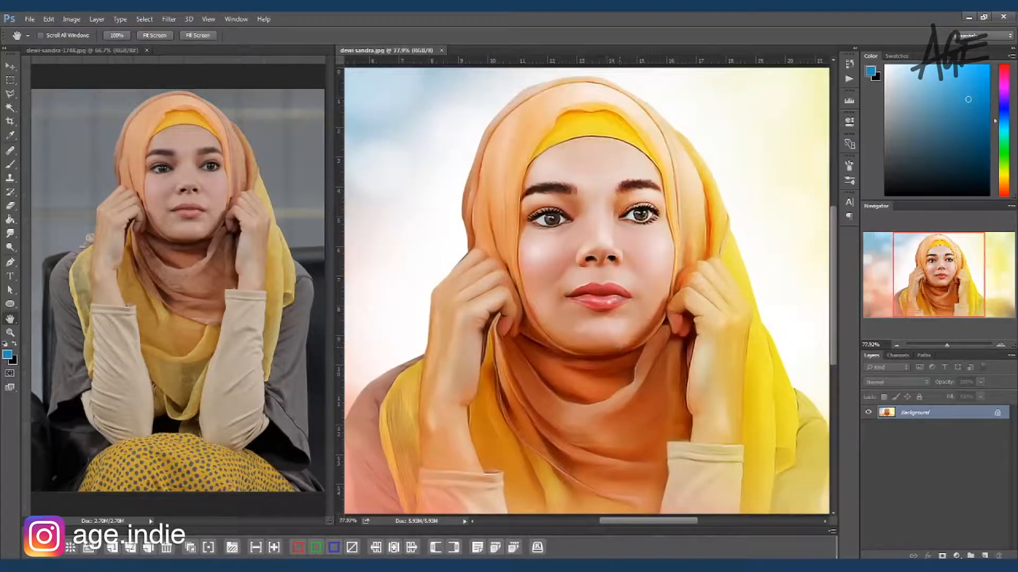